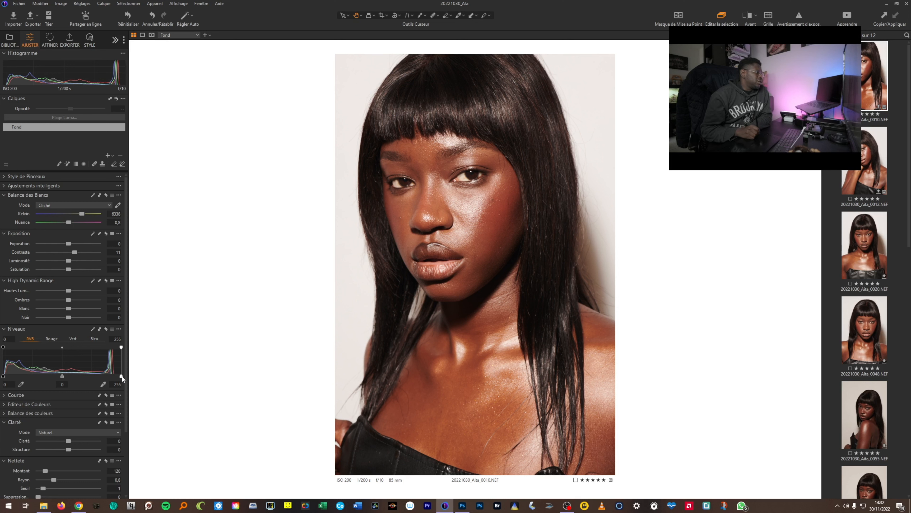
- Set the white point of the RGB levels to 240 and compare the portrait with its before version
drag(122, 376, 114, 376)
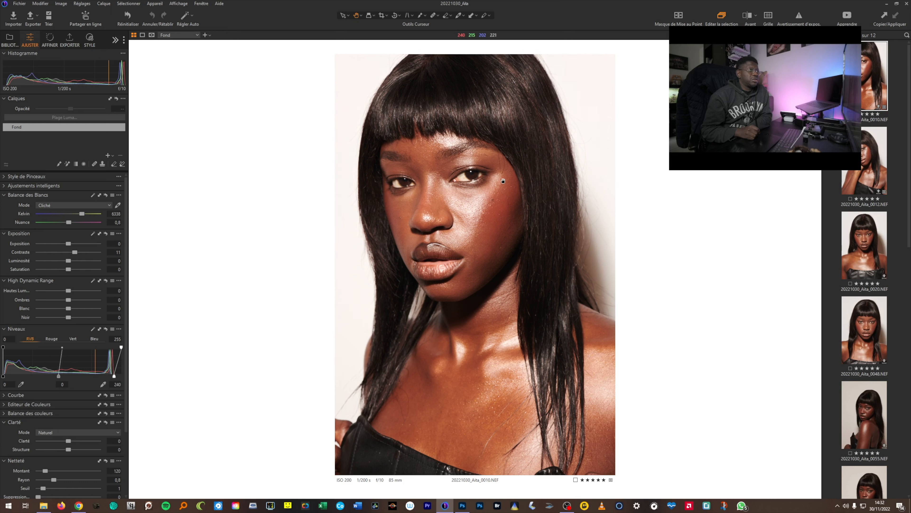
click(748, 16)
click(748, 21)
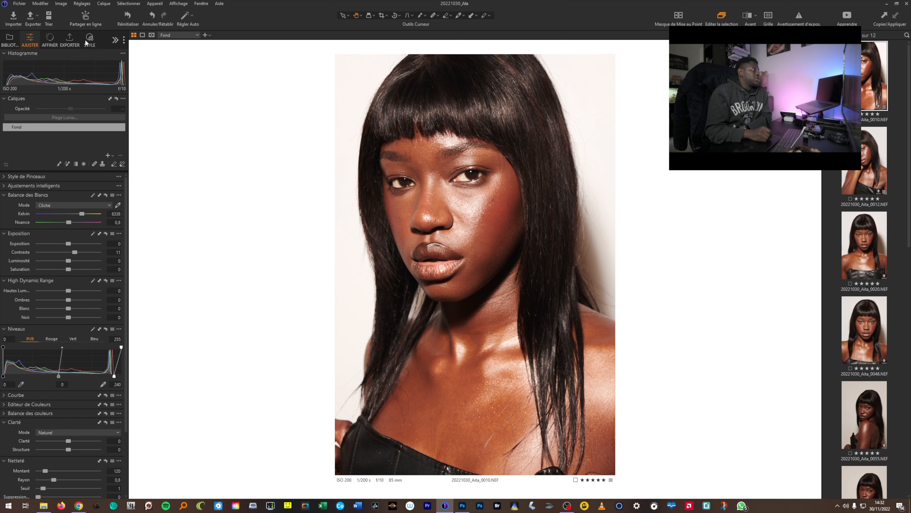
- Export the portrait to Photoshop with the TIFF - Adobe RGB (1998) (8 bits) preset
click(68, 42)
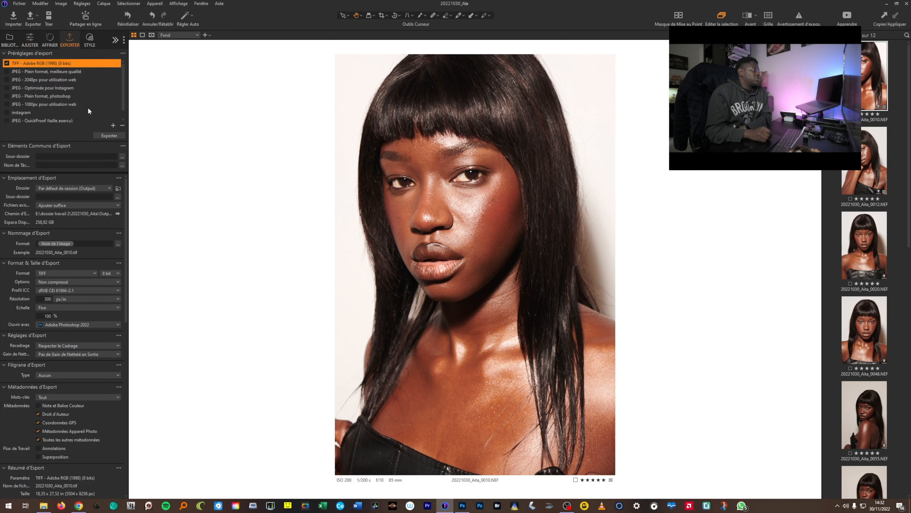
click(107, 135)
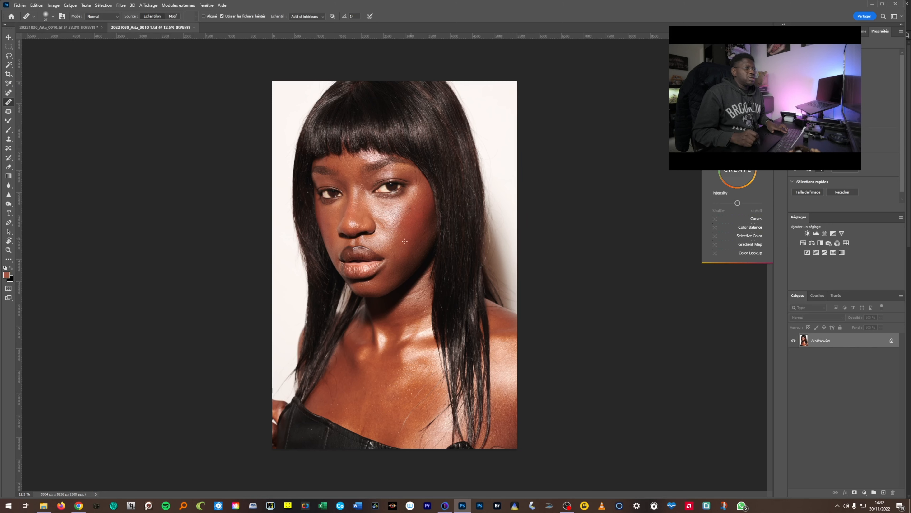
- Run the "Mix Dodge and burn skin high end" action and select the Heal layer in the Clean group
ctrl+double_click(348, 217)
drag(433, 173, 450, 210)
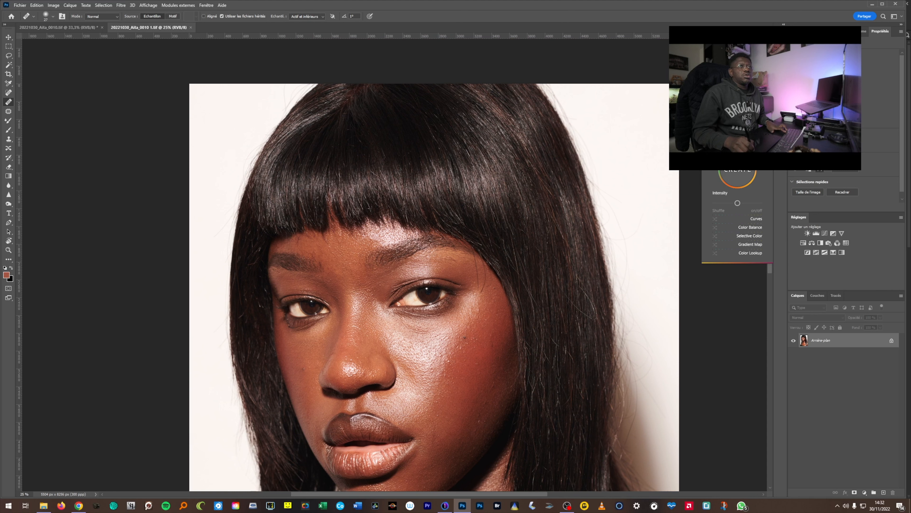
click(781, 54)
click(729, 402)
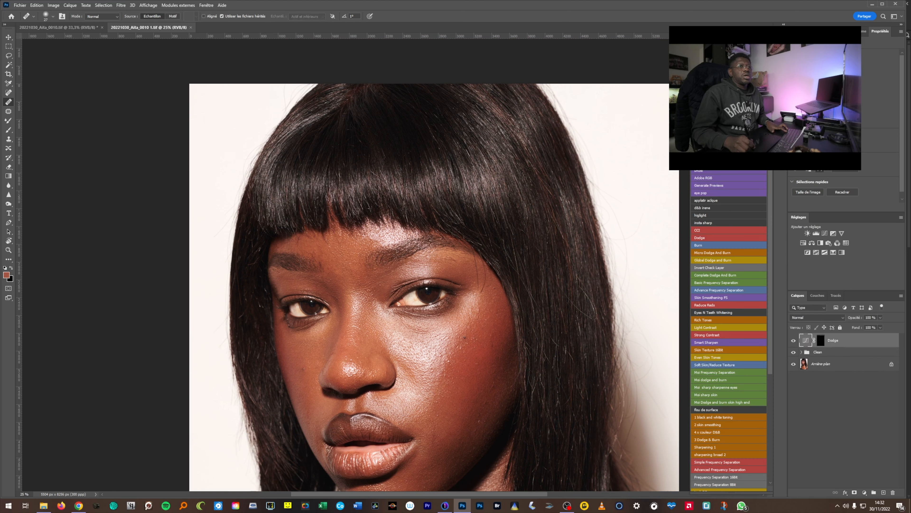
click(801, 364)
click(812, 392)
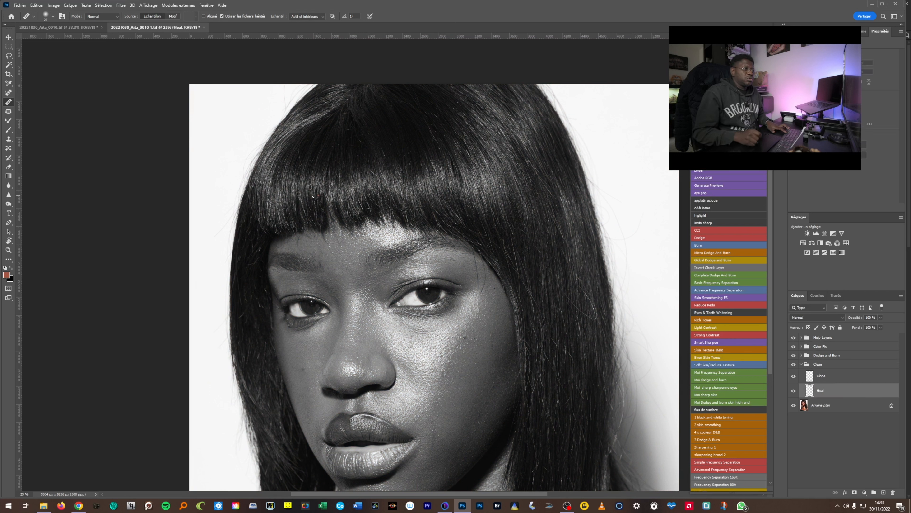
- Clean up the light backdrop along the left and upper outline of the hair with the Healing Brush and Clone Stamp
drag(215, 235, 217, 232)
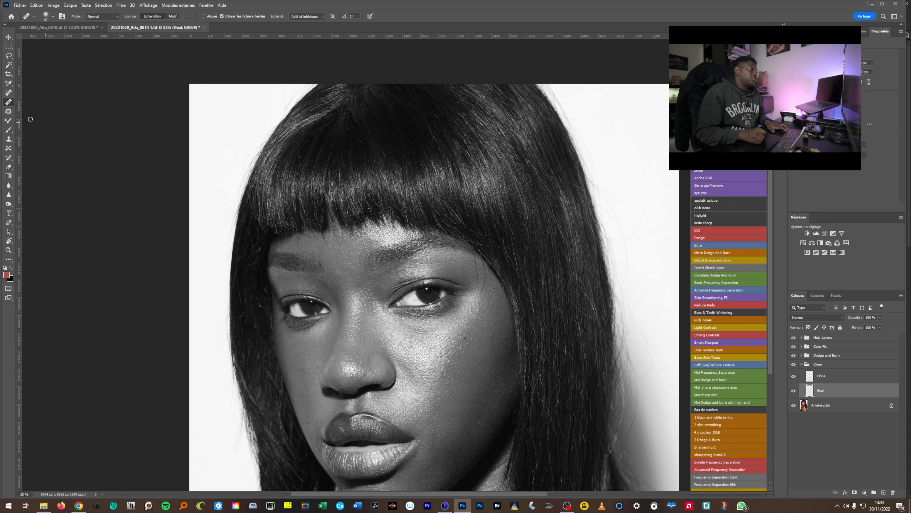
key(s)
drag(242, 120, 245, 114)
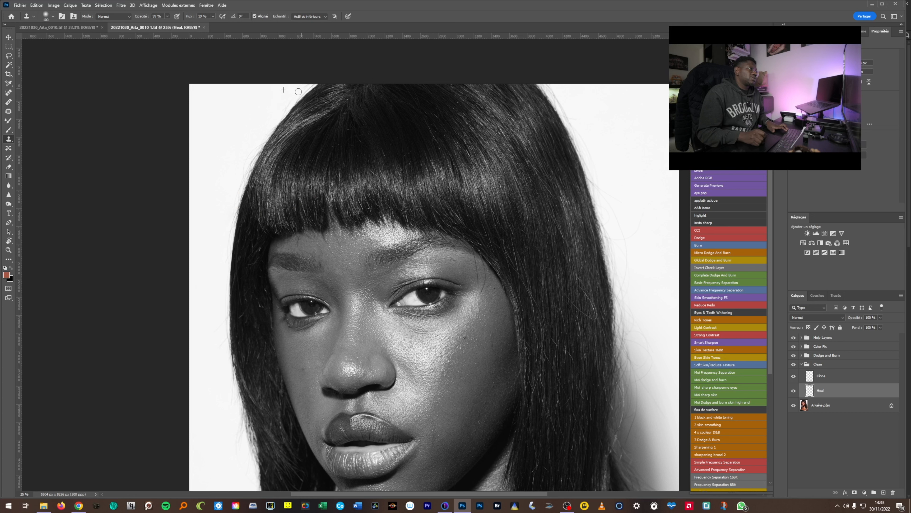
alt+click(273, 100)
drag(303, 87, 308, 84)
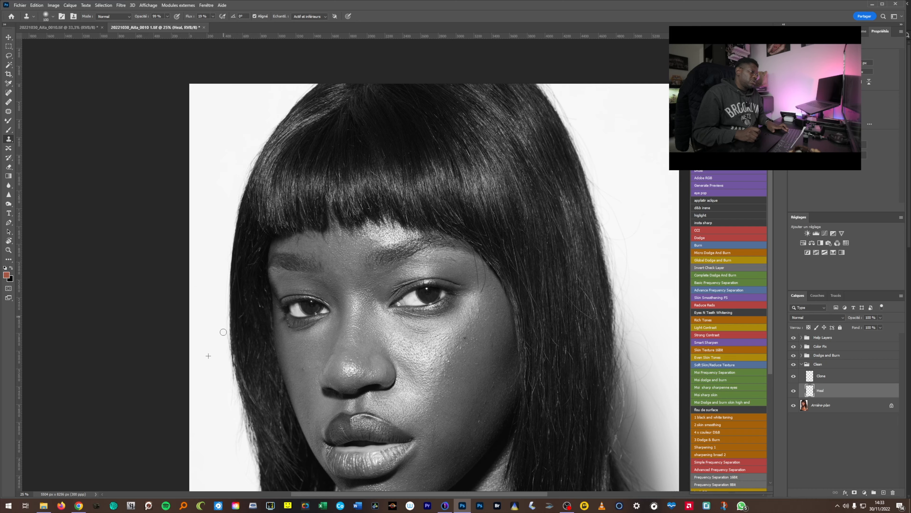
- Clone clean backdrop over the flyaway hairs along the upper right outline of the hair
scroll(218, 344, down, 3)
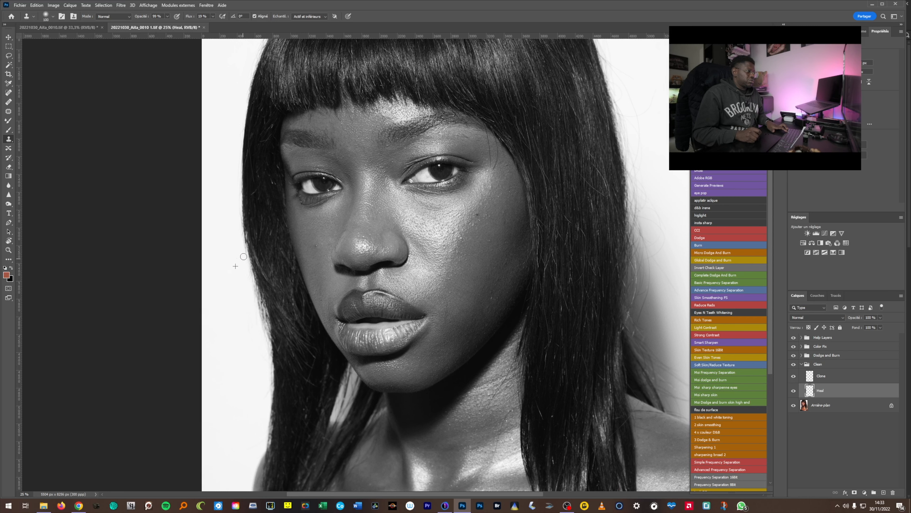
drag(541, 220, 360, 406)
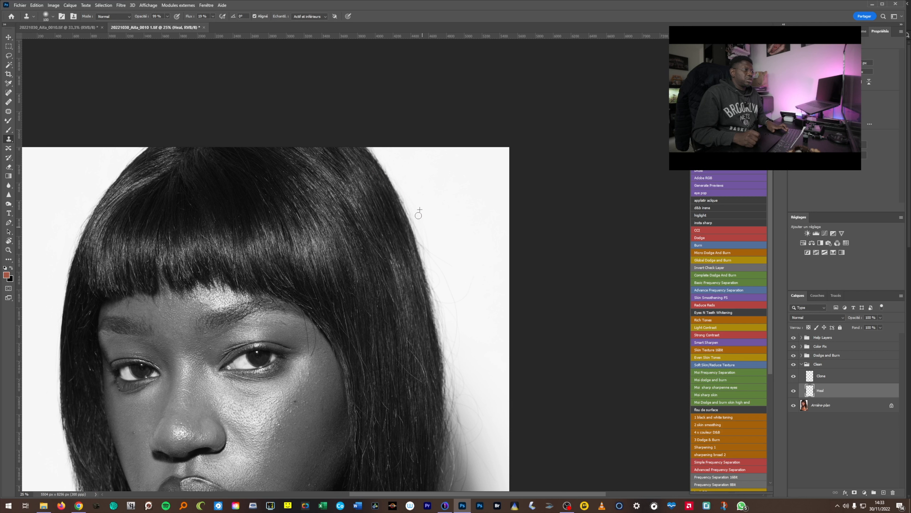
alt+click(448, 234)
mouse_move(439, 236)
mouse_down()
mouse_move(426, 242)
mouse_move(420, 231)
mouse_up()
alt+click(449, 261)
drag(438, 263, 457, 316)
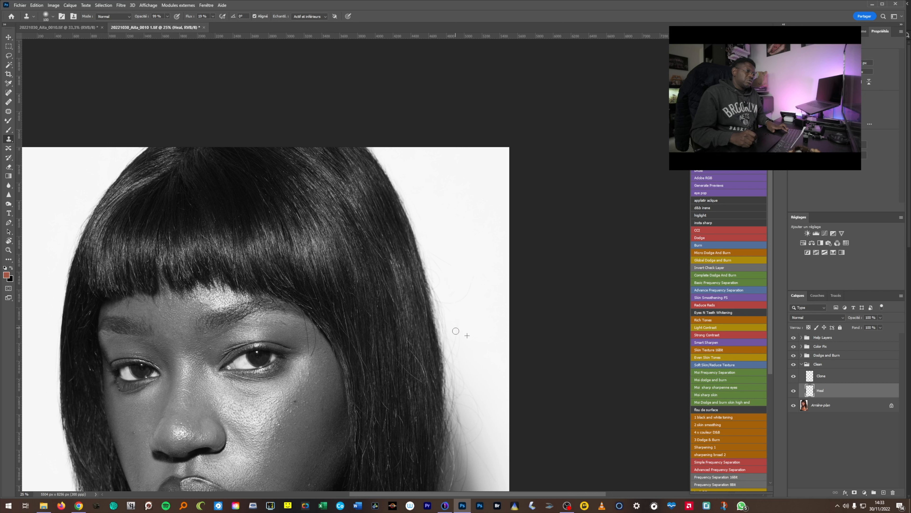
- Clone out more flyaways further down the right outline of the hair, resampling the nearby backdrop
alt+click(443, 259)
drag(433, 246, 427, 248)
drag(442, 304, 444, 319)
mouse_move(462, 353)
mouse_down()
mouse_move(455, 359)
mouse_move(485, 420)
mouse_up()
alt+click(462, 348)
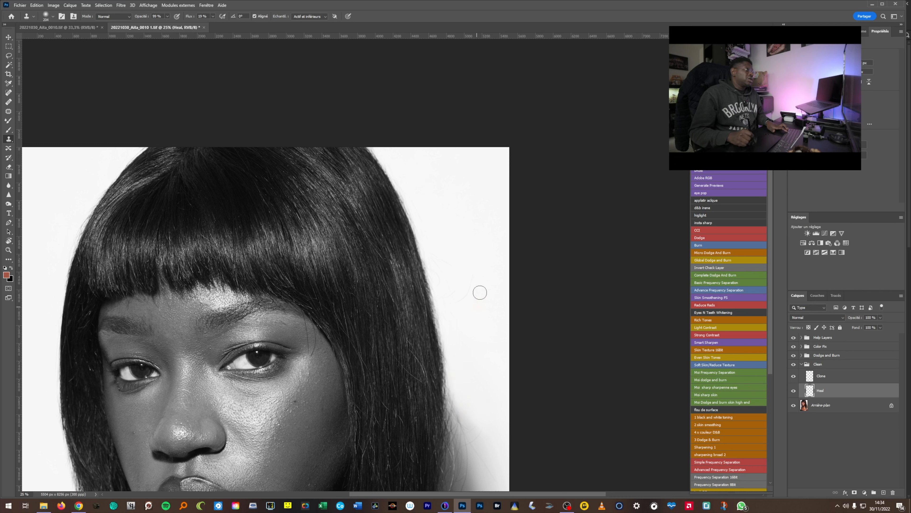
- Try broader Clone Stamp strokes over the backdrop right of the hair, then undo the last four strokes
drag(450, 337, 440, 197)
mouse_move(463, 284)
mouse_down()
mouse_move(492, 342)
mouse_move(462, 291)
mouse_move(472, 328)
mouse_move(495, 354)
mouse_up()
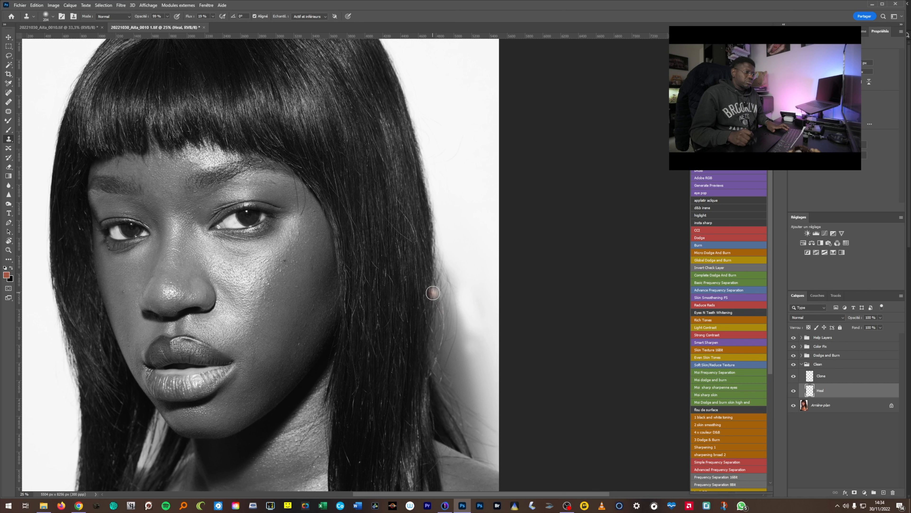
key(ctrl+z)
key(ctrl+z)
key(ctrl+z)
key(ctrl+z)
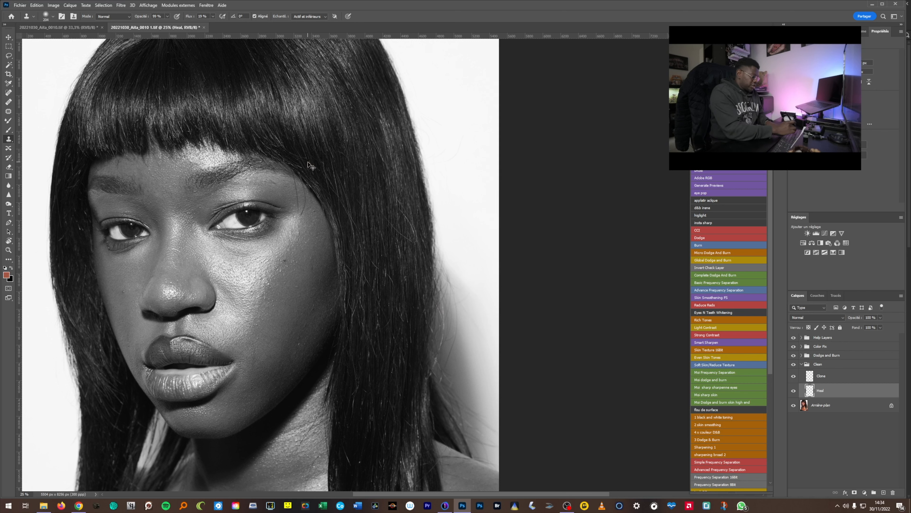
- Clone out the stray strands where the backdrop shadow begins beside the right side of the hair
scroll(466, 264, up, 2)
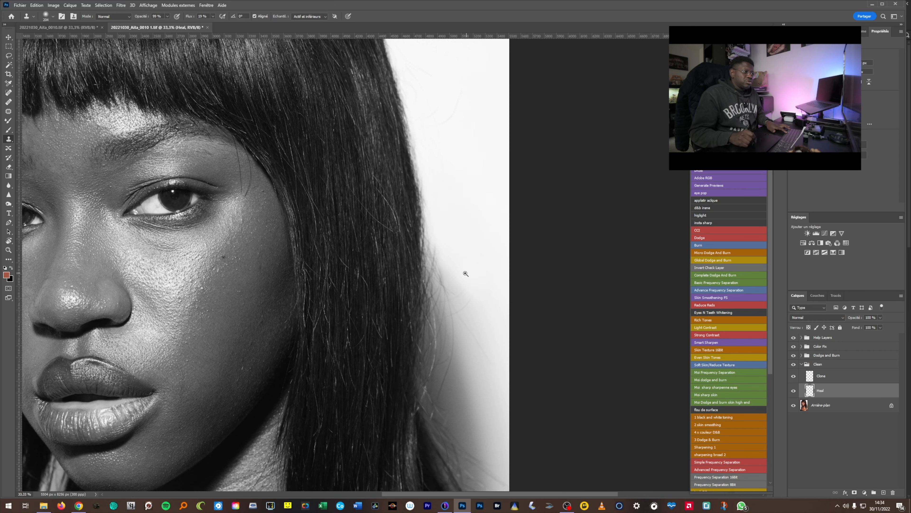
drag(476, 316, 463, 330)
alt+click(482, 315)
alt+click(481, 338)
mouse_move(469, 362)
mouse_down()
mouse_move(499, 410)
mouse_move(488, 376)
mouse_up()
mouse_move(469, 332)
mouse_down()
mouse_move(462, 328)
mouse_move(473, 337)
mouse_up()
alt+click(463, 324)
drag(457, 304, 449, 302)
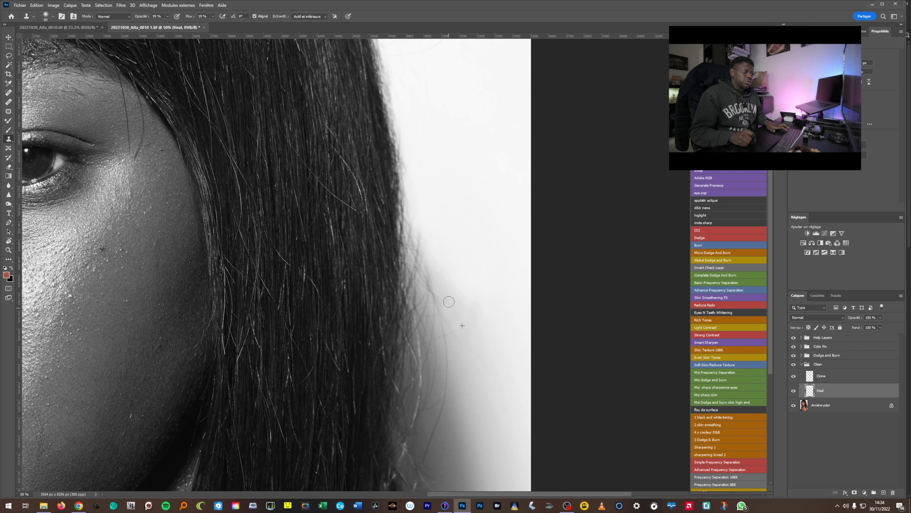
- Clone along the shadowed hair edge at cheek height with fresh backdrop samples, and undo the last stroke
alt+click(462, 360)
drag(452, 338, 455, 359)
alt+click(460, 371)
drag(443, 314, 448, 375)
drag(445, 330, 452, 374)
mouse_move(441, 299)
mouse_down()
mouse_move(452, 376)
mouse_move(465, 395)
mouse_up()
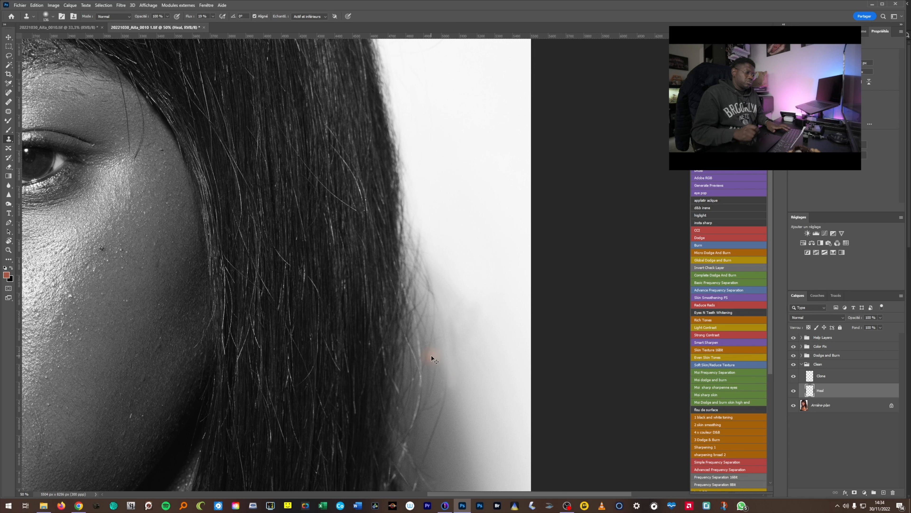
key(ctrl+z)
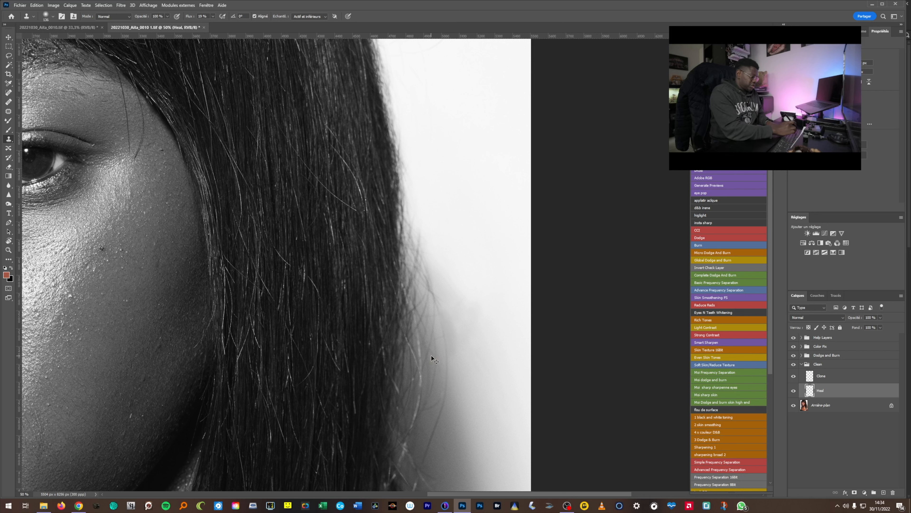
- Set the Clone Stamp flow to 45% and paint sampled backdrop over the strands along the shadowed hair edge
click(213, 17)
click(269, 22)
alt+click(468, 362)
mouse_move(453, 328)
mouse_down()
mouse_move(453, 383)
mouse_move(442, 391)
mouse_move(430, 451)
mouse_up()
scroll(457, 411, down, 3)
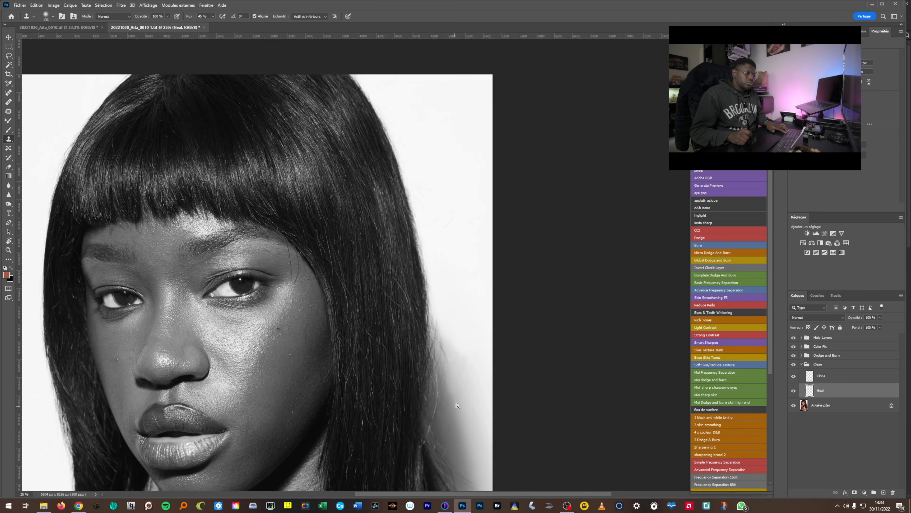
scroll(466, 388, up, 2)
alt+drag(439, 359, 434, 358)
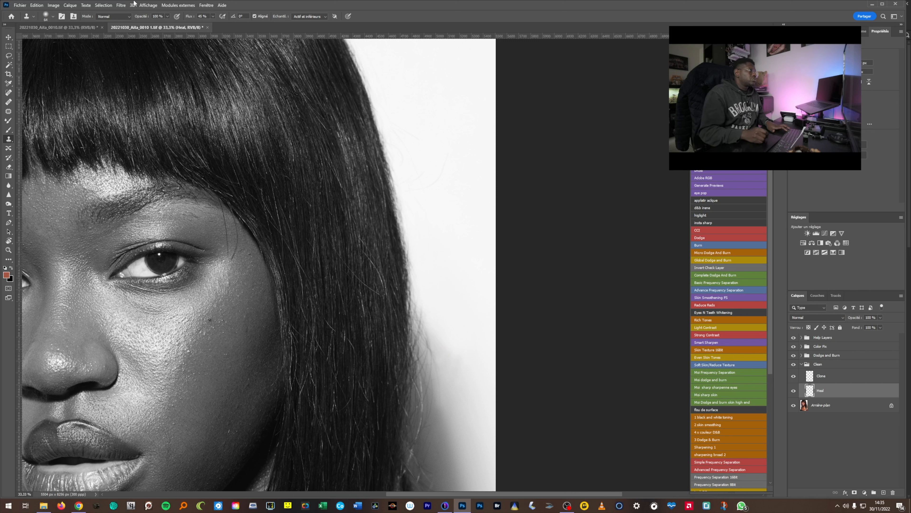
- Lower the Clone Stamp flow to 10% and softly clone out the fine hairs at the start of the backdrop shadow
drag(213, 16, 202, 26)
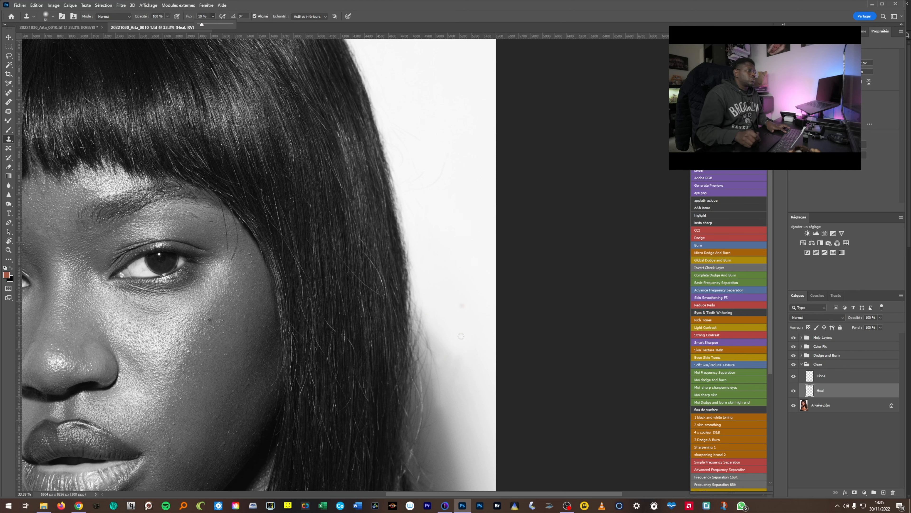
scroll(464, 359, up, 2)
mouse_move(373, 254)
mouse_down()
mouse_move(364, 246)
mouse_move(386, 325)
mouse_up()
alt+right_click(401, 323)
alt+click(399, 297)
mouse_move(372, 264)
mouse_down()
mouse_move(370, 283)
mouse_move(360, 240)
mouse_move(369, 302)
mouse_move(404, 374)
mouse_up()
- Blend away the remaining fine strands lower along the shadowed hair edge using new backdrop samples
alt+click(399, 332)
alt+click(413, 375)
mouse_move(387, 340)
mouse_down()
mouse_move(403, 380)
mouse_move(405, 415)
mouse_move(400, 368)
mouse_move(405, 442)
mouse_move(389, 348)
mouse_move(385, 370)
mouse_up()
alt+click(394, 397)
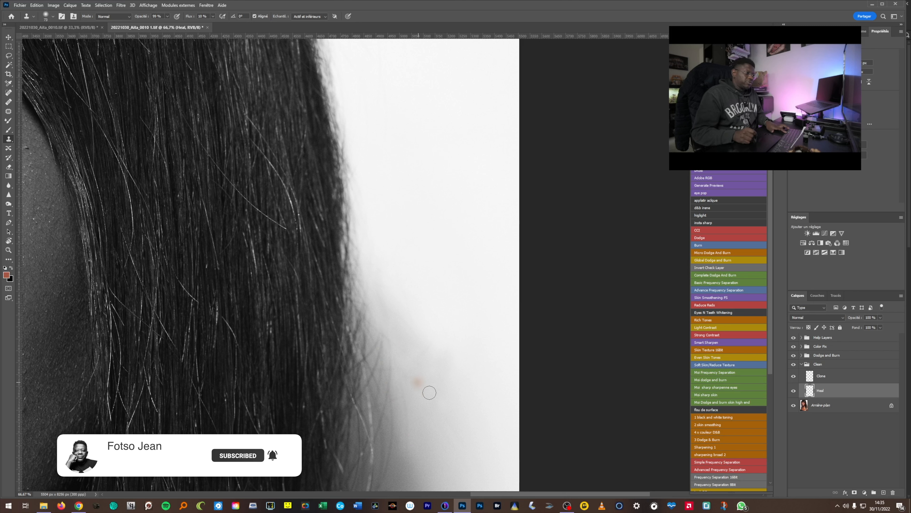
drag(408, 386, 406, 385)
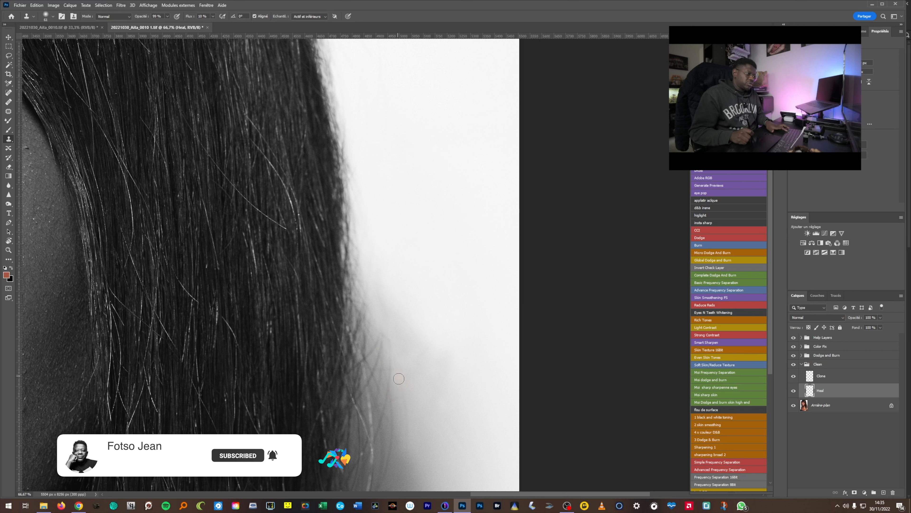
- Clone over the open backdrop right of the hair with a larger brush
scroll(411, 387, down, 2)
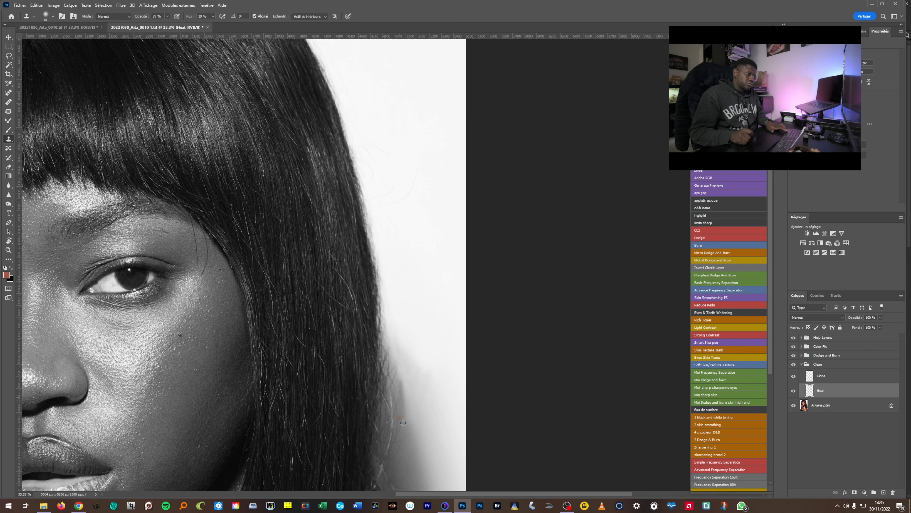
alt+click(415, 440)
alt+click(415, 440)
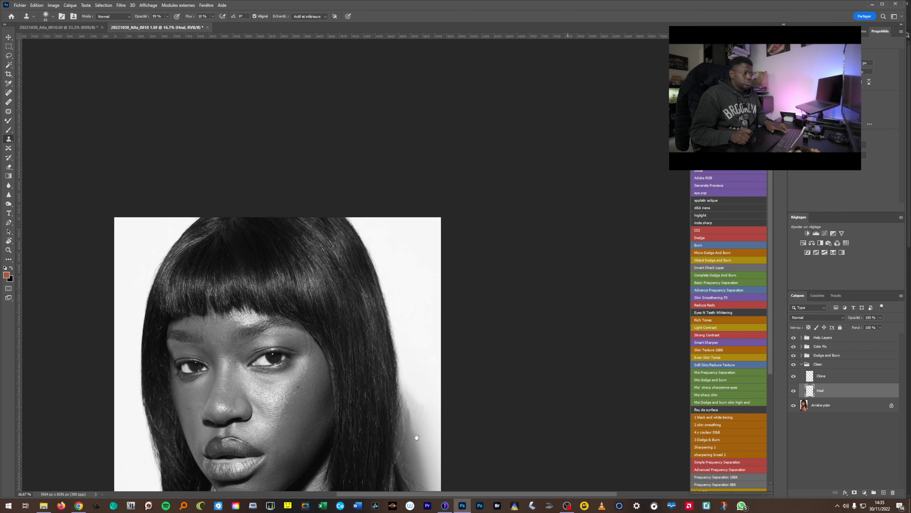
alt+click(419, 443)
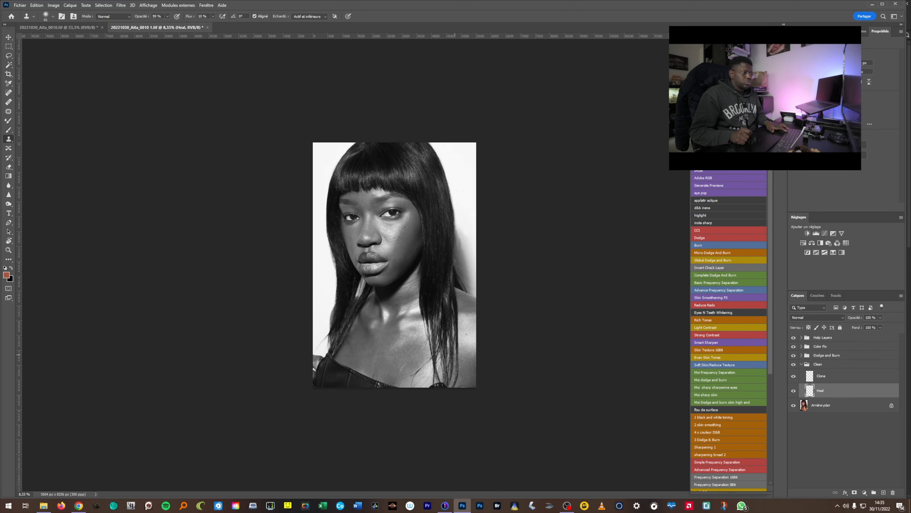
ctrl+click(467, 246)
ctrl+click(467, 246)
drag(518, 197, 526, 197)
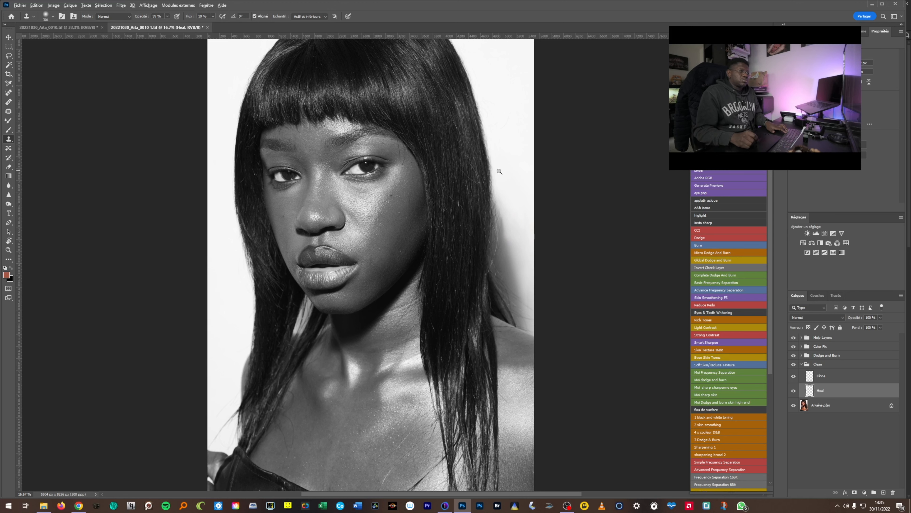
- Heal small skin blemishes on the forehead below the fringe with the Healing Brush
scroll(497, 172, down, 2)
scroll(422, 195, up, 2)
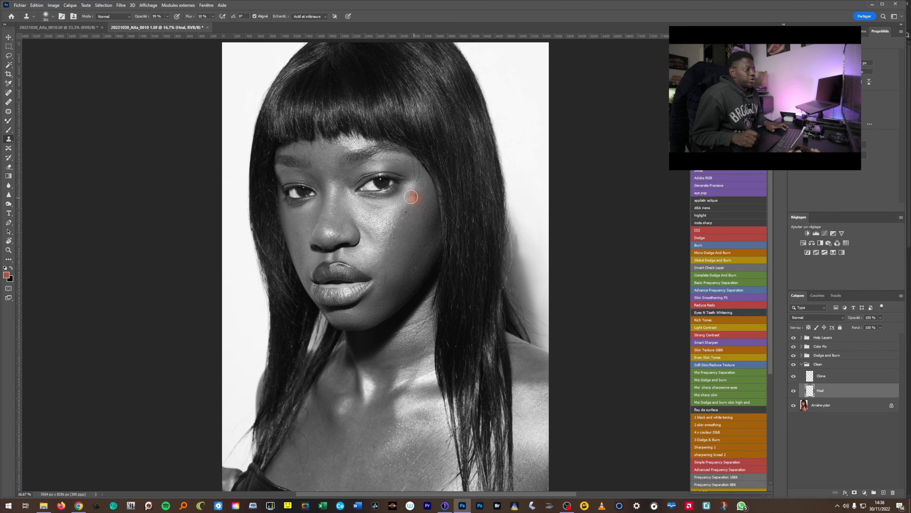
click(8, 102)
scroll(302, 217, up, 3)
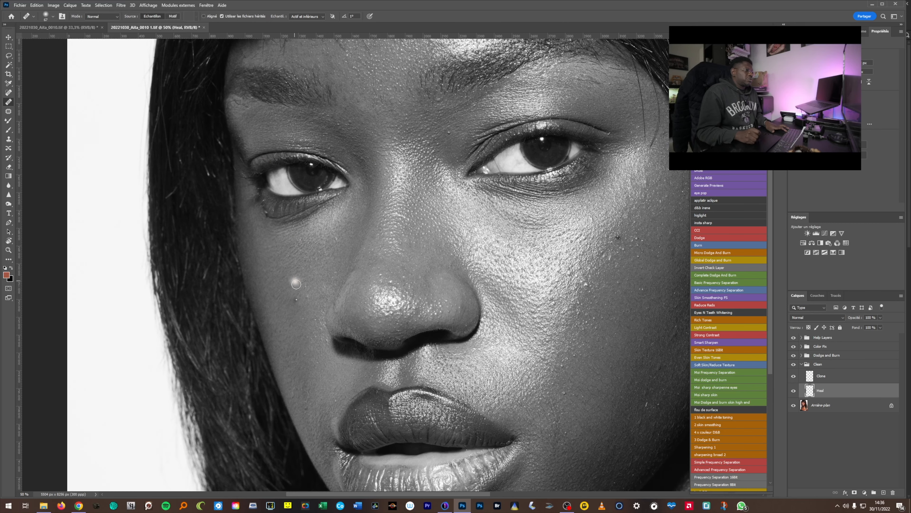
drag(348, 95, 328, 285)
drag(305, 244, 302, 244)
drag(348, 226, 346, 225)
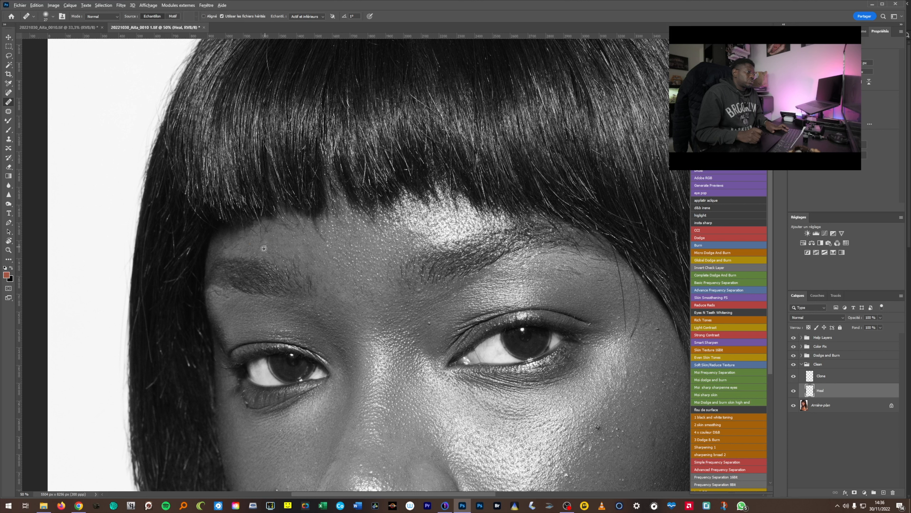
- Heal the spots and stray hairs above and beside the inner end of the left eyebrow
click(283, 247)
click(294, 255)
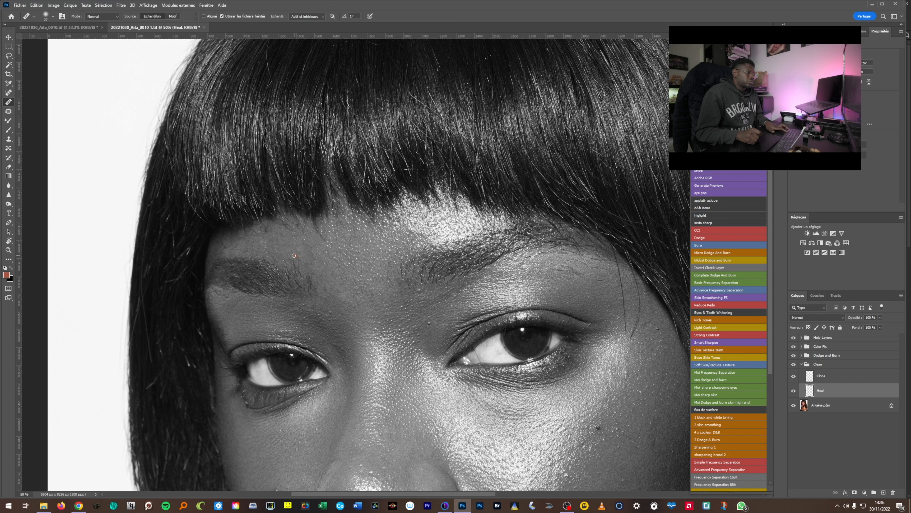
click(327, 260)
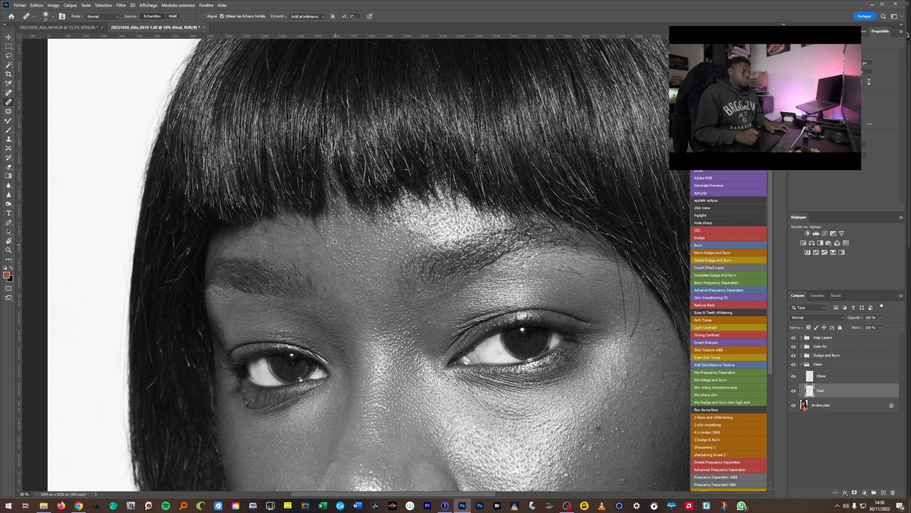
alt+click(331, 265)
click(334, 260)
drag(333, 259, 340, 267)
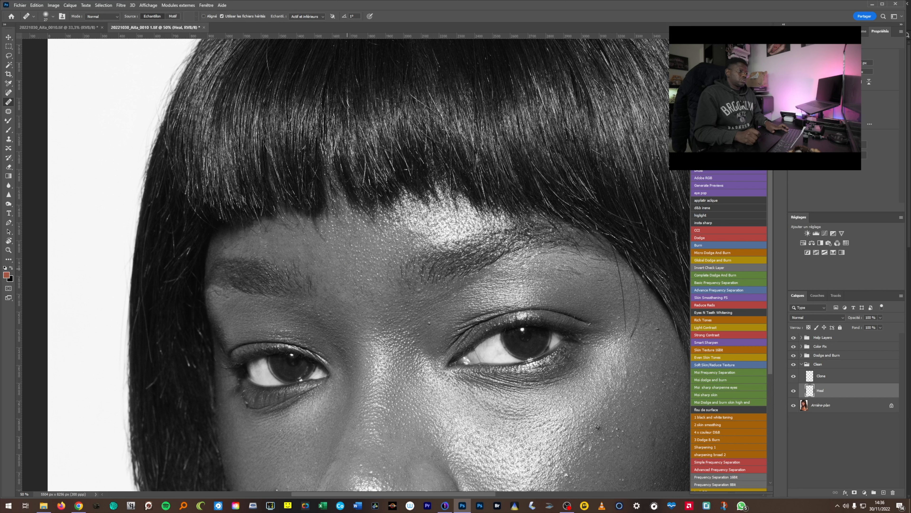
- Heal the small blemishes between the eyebrows and down toward the bridge of the nose using nearby skin samples
alt+click(356, 268)
click(357, 262)
click(363, 294)
alt+click(366, 290)
click(368, 279)
alt+click(362, 313)
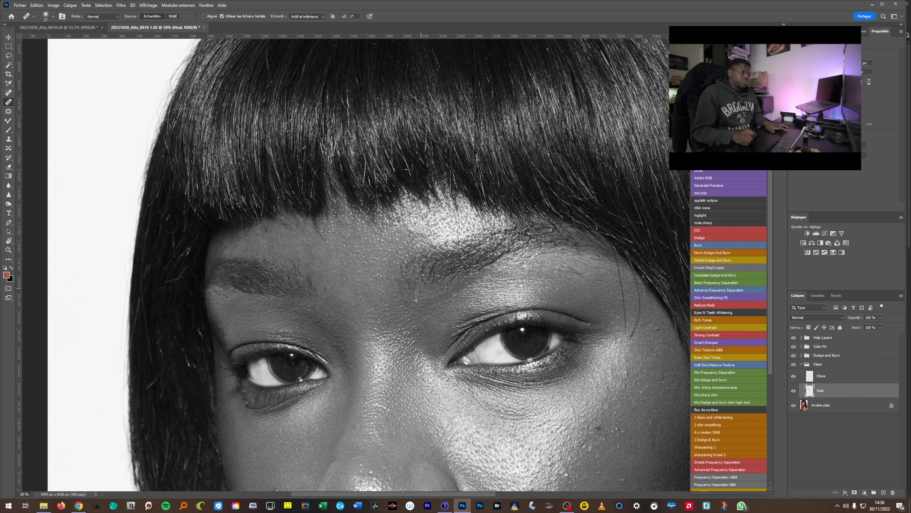
mouse_move(413, 310)
mouse_down()
mouse_move(382, 246)
mouse_move(347, 210)
mouse_up()
alt+click(503, 180)
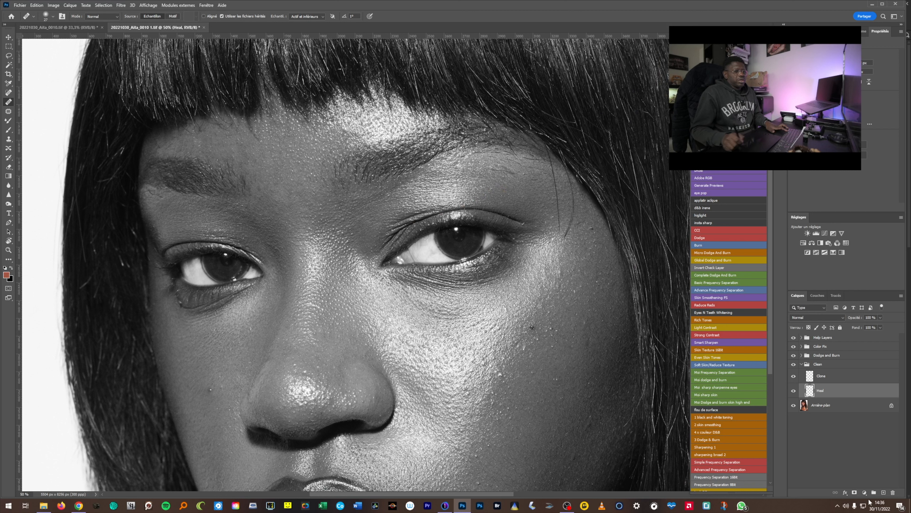
- Mute the computer's audio output
click(850, 506)
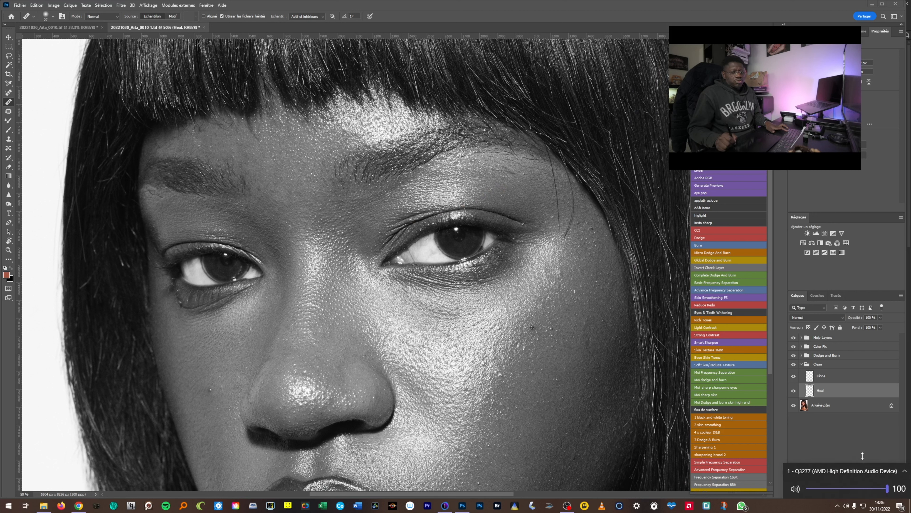
click(796, 488)
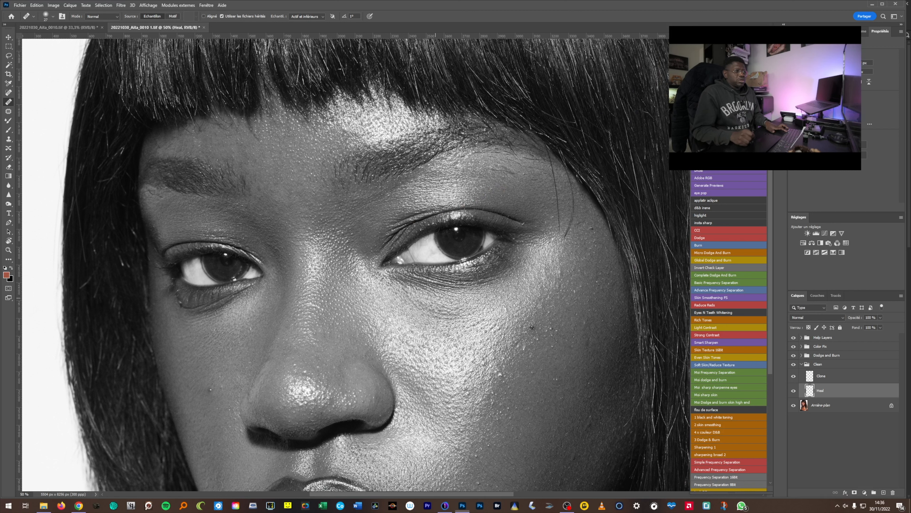
- Heal away the long stray hair strands crossing the temple beside the right eye
alt+click(537, 174)
drag(551, 166, 558, 194)
click(558, 213)
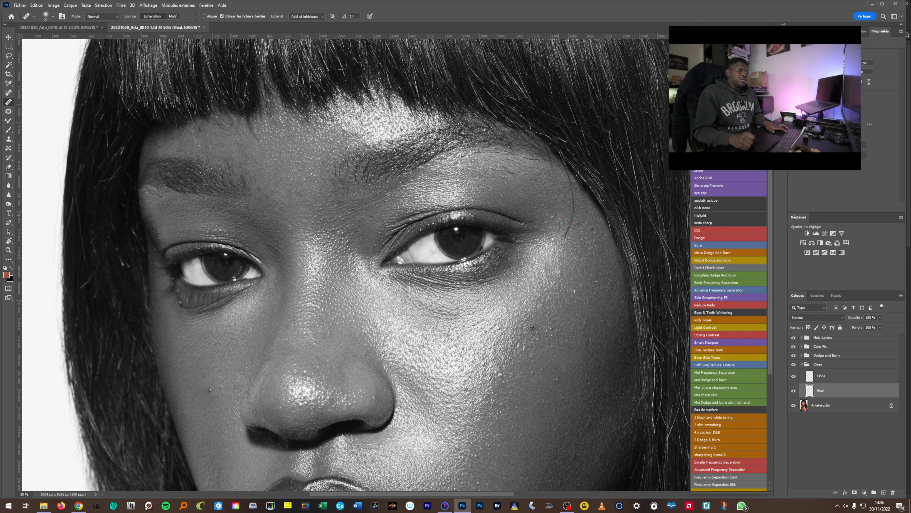
click(563, 207)
drag(570, 176, 565, 231)
- Heal the remaining small spots in the skin between the two eyebrows
alt+click(534, 282)
alt+click(534, 282)
ctrl+click(448, 289)
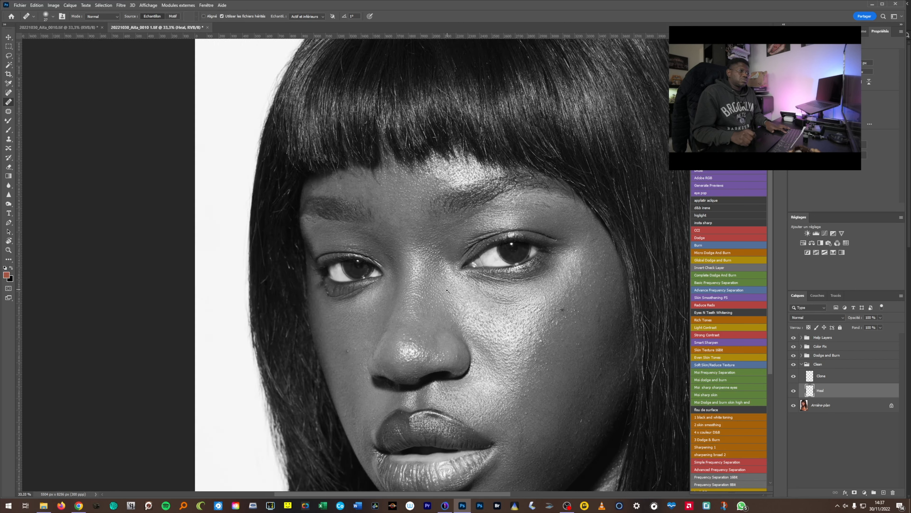
ctrl+click(448, 290)
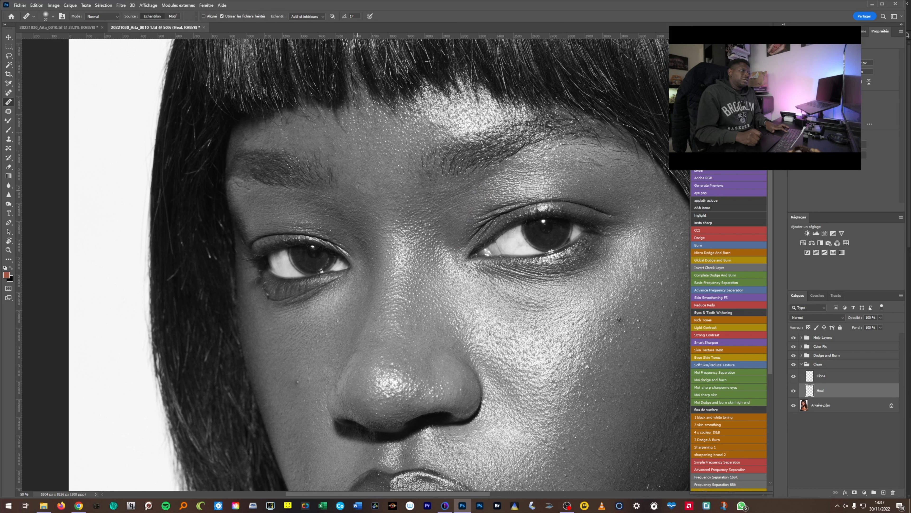
click(380, 175)
click(399, 166)
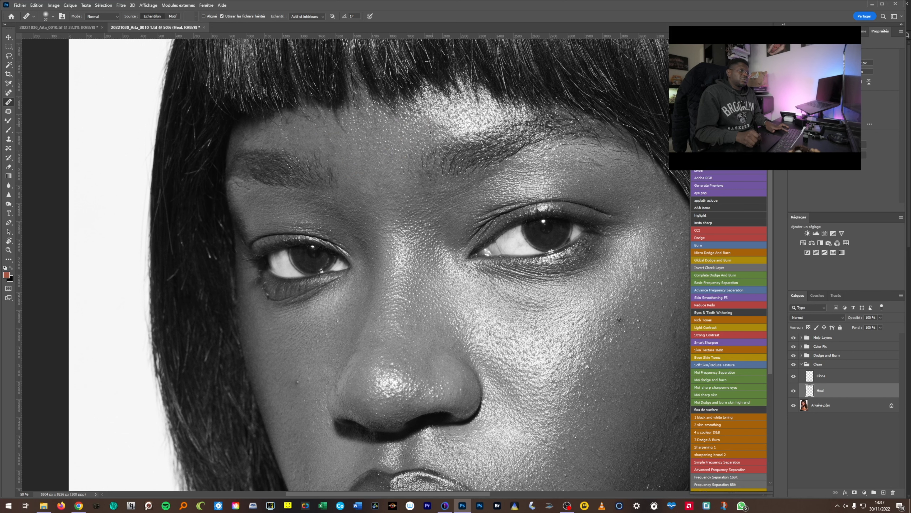
- Heal the fine stray marks below the outer end of the right eyebrow
scroll(626, 183, up, 1)
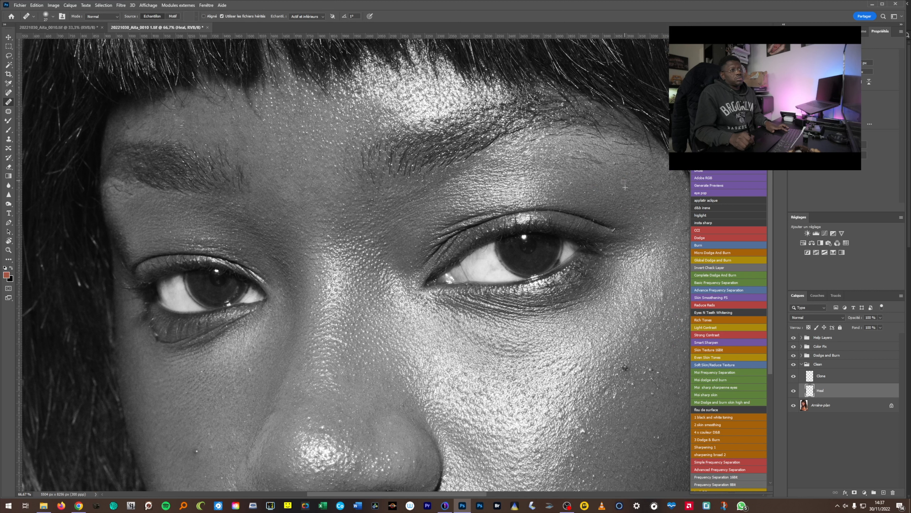
drag(580, 158, 602, 165)
drag(619, 163, 626, 160)
- Heal the bright specks around the mole on the upper right cheek using nearby skin samples
drag(611, 290, 565, 187)
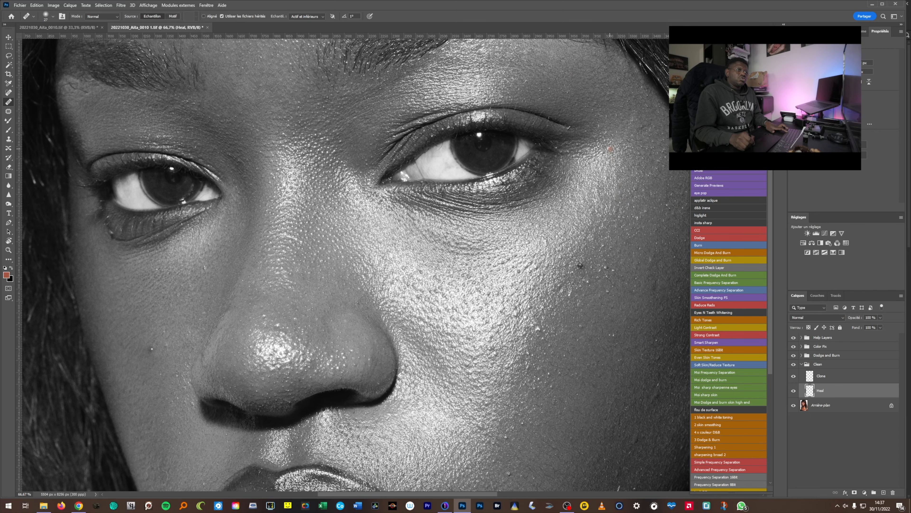
drag(666, 150, 606, 162)
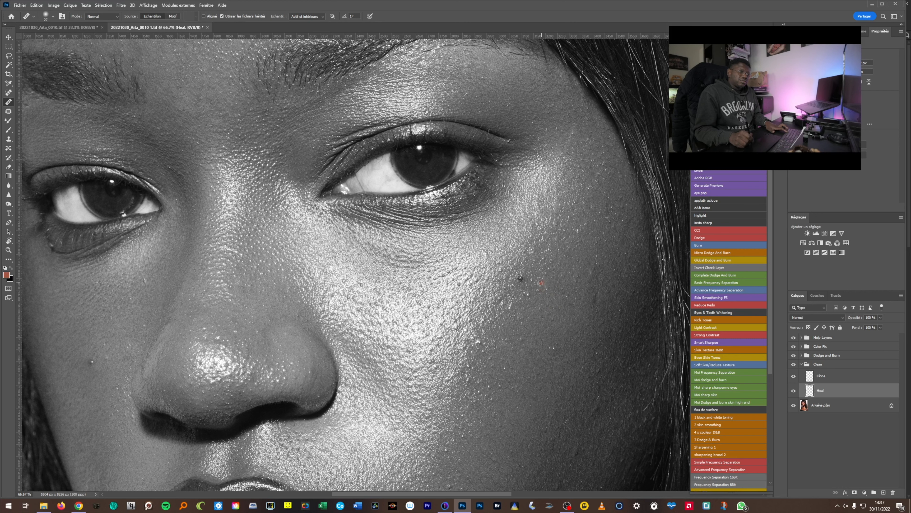
alt+click(539, 301)
click(528, 294)
mouse_move(527, 303)
mouse_down()
mouse_move(530, 279)
mouse_move(543, 271)
mouse_up()
alt+click(502, 312)
click(495, 308)
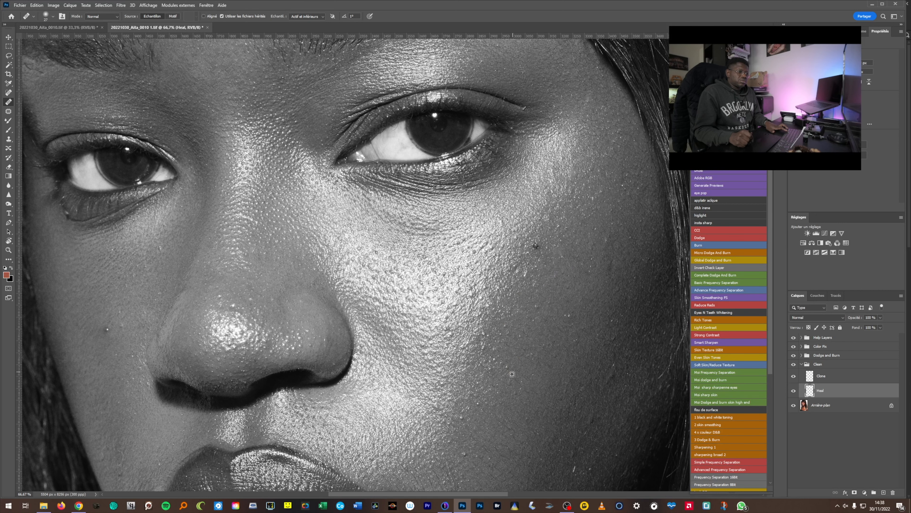
- Heal the specks on the outer right cheek near the hair with fresh skin samples
scroll(531, 345, down, 2)
alt+click(609, 254)
drag(610, 234, 610, 228)
alt+click(596, 217)
click(606, 205)
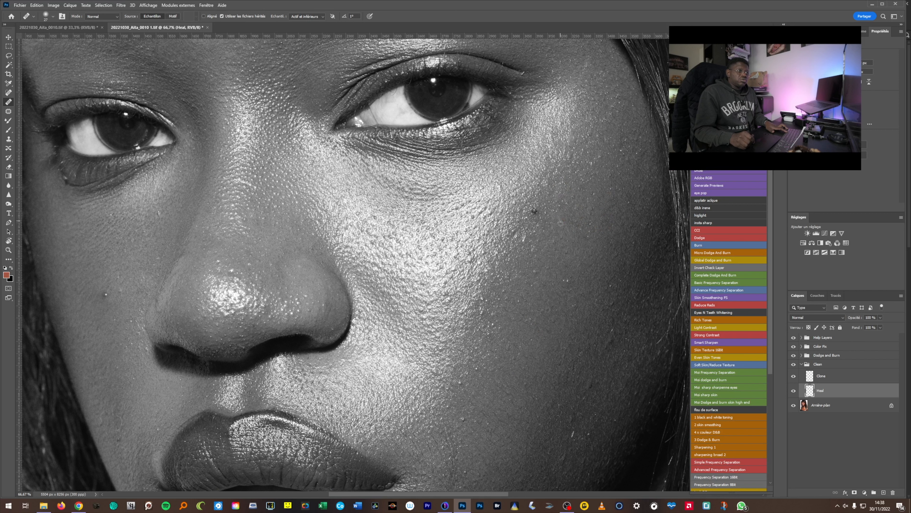
alt+right_click(595, 180)
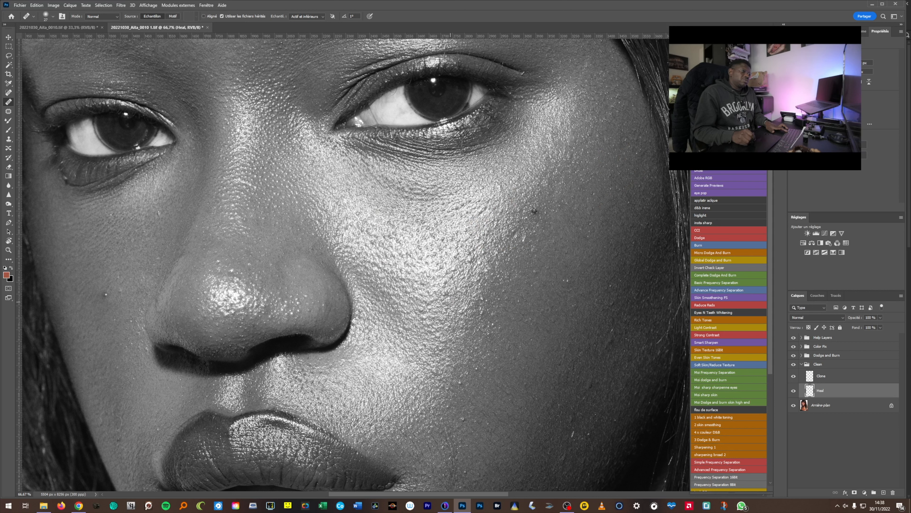
- Heal the small blemishes on the middle and lower right cheek
alt+click(447, 296)
drag(445, 294, 448, 280)
alt+click(452, 282)
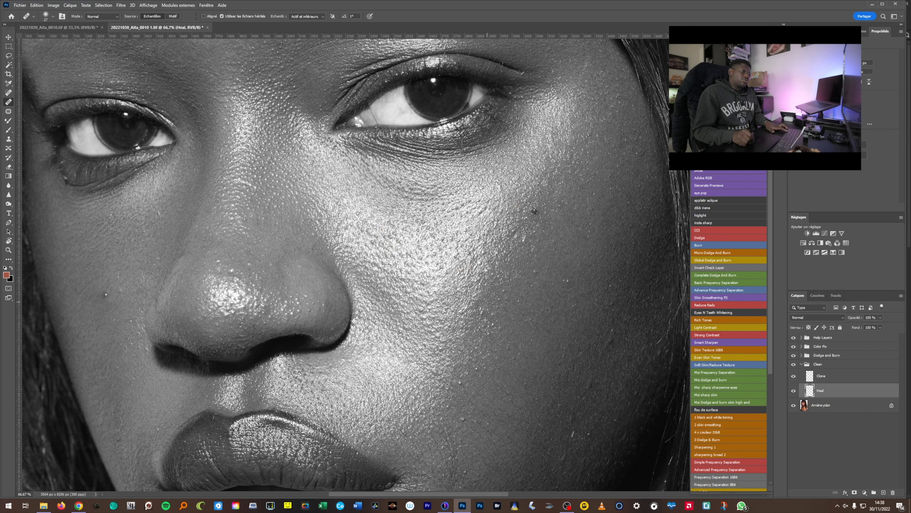
scroll(479, 318, down, 1)
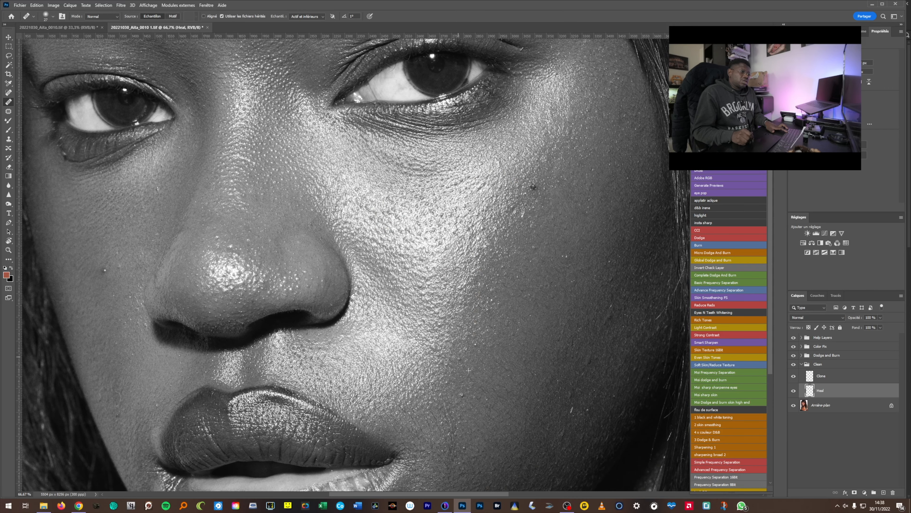
click(477, 344)
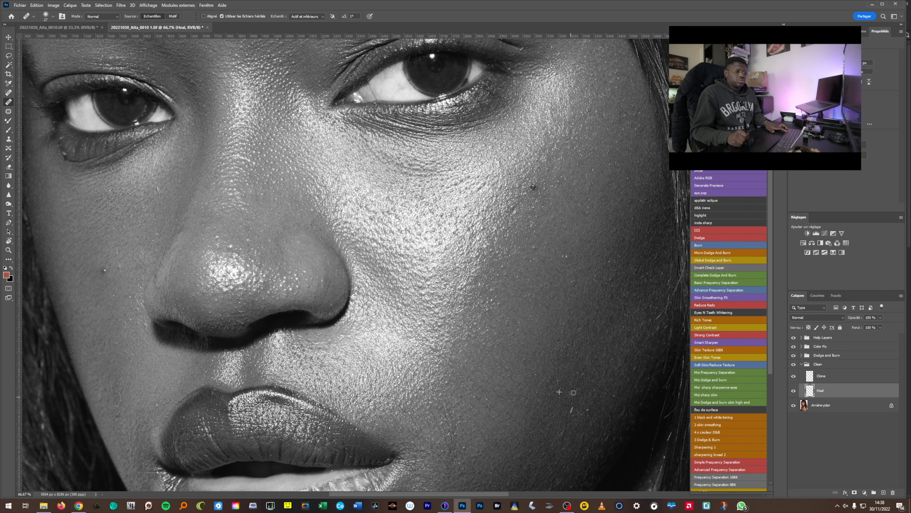
click(552, 383)
- Heal the specks on the skin beside and below the right corner of the mouth
drag(546, 380, 562, 116)
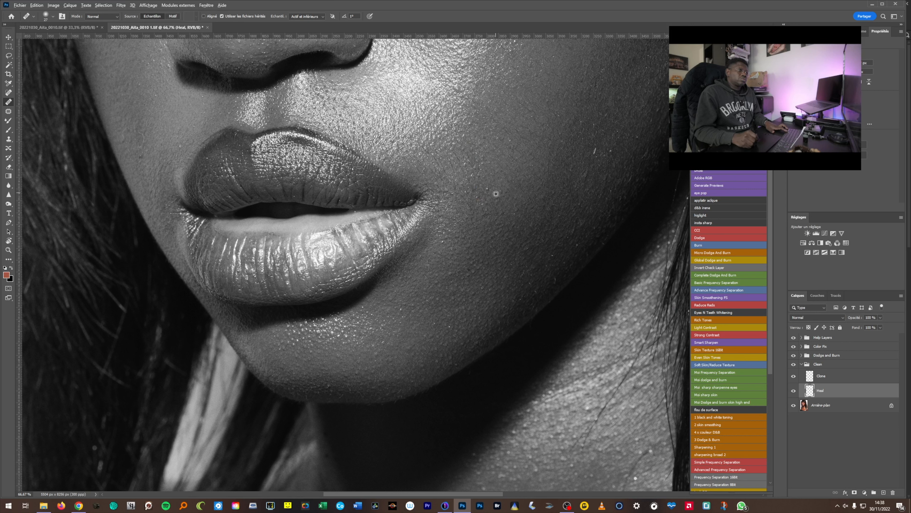
click(487, 179)
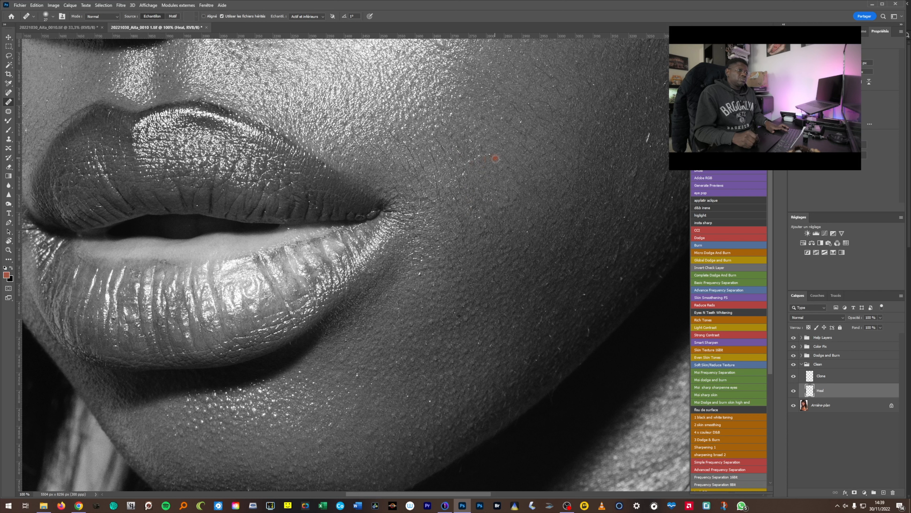
click(454, 199)
drag(451, 290, 466, 168)
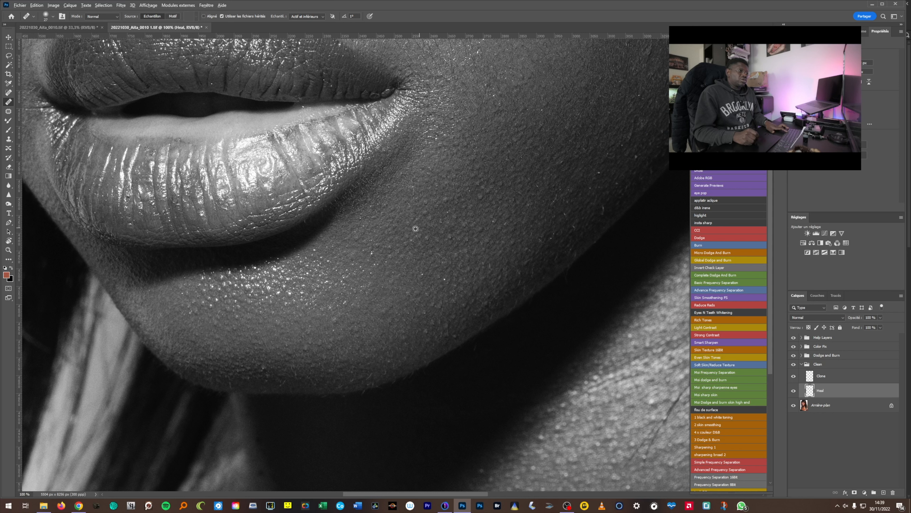
click(423, 208)
- Heal the bright specks on the chin under the right half of the lower lip
drag(286, 301, 304, 295)
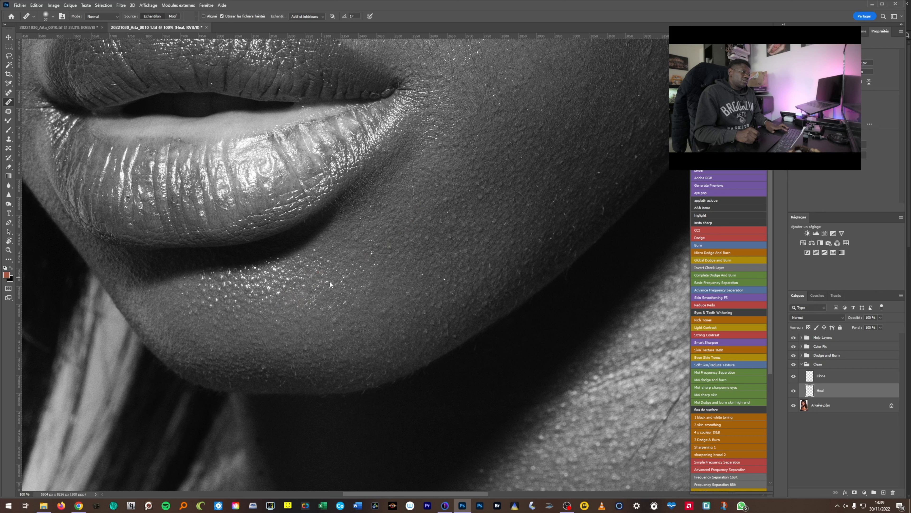
click(331, 255)
click(315, 251)
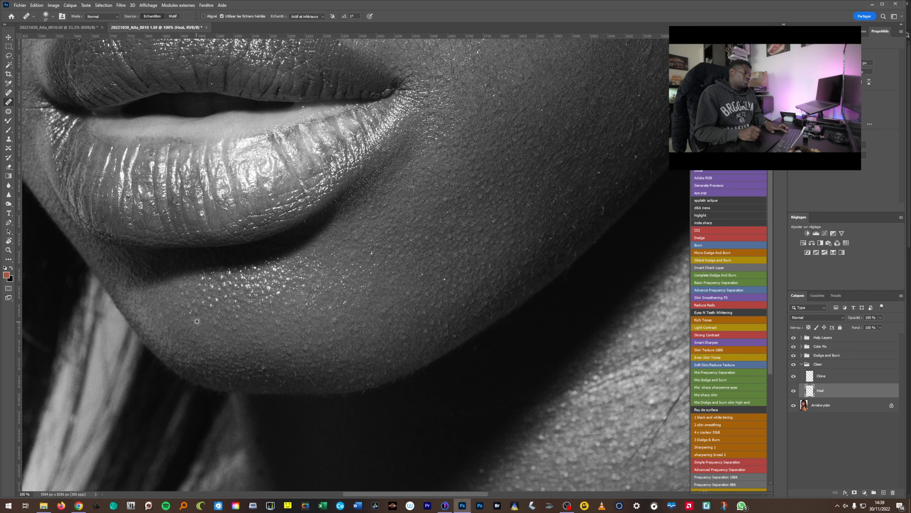
- Heal the shiny specks on the left side of the chin
click(190, 308)
click(203, 303)
click(208, 299)
click(211, 287)
click(224, 298)
click(218, 291)
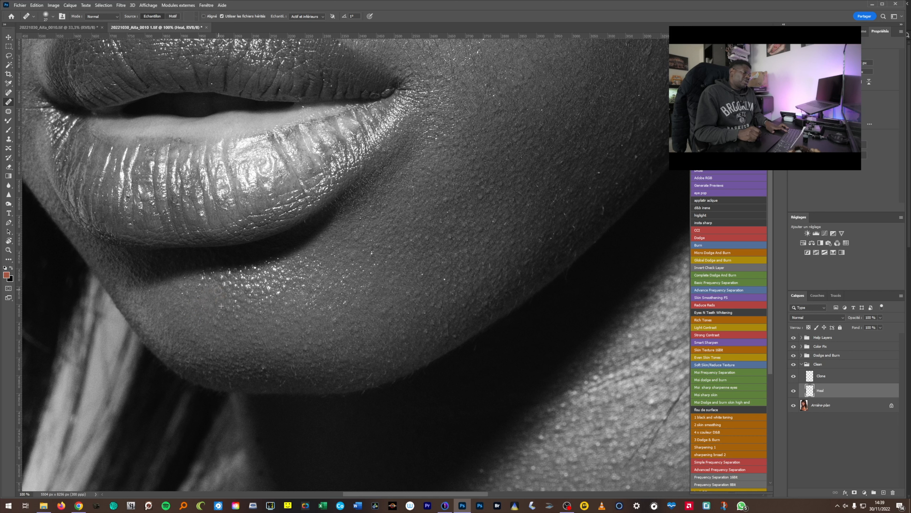
- Heal the shiny specks across the middle of the chin
click(242, 312)
click(230, 308)
click(270, 298)
click(290, 286)
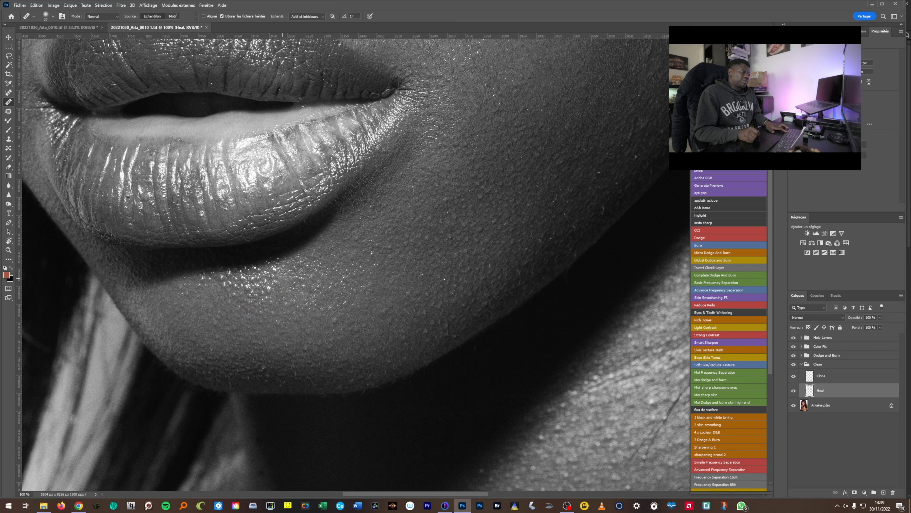
click(275, 286)
click(250, 297)
click(235, 287)
click(266, 283)
- Heal the bright specks along the shadow under the lower lip, resampling clean skin for each spot
alt+click(239, 287)
click(242, 277)
alt+click(230, 288)
click(232, 276)
alt+click(213, 291)
click(208, 280)
alt+click(206, 290)
click(202, 279)
alt+click(256, 277)
click(254, 268)
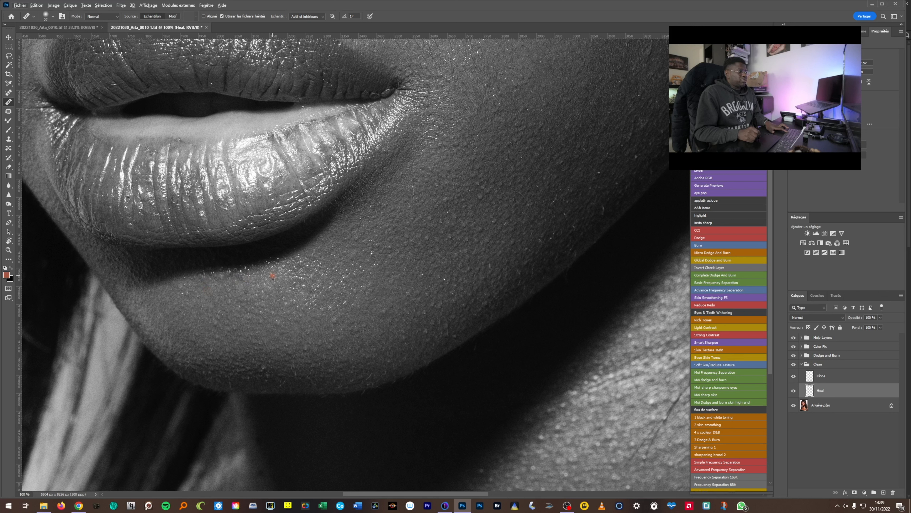
- Heal the remaining bright specks on the right side of the chin using a new skin sample
alt+click(369, 269)
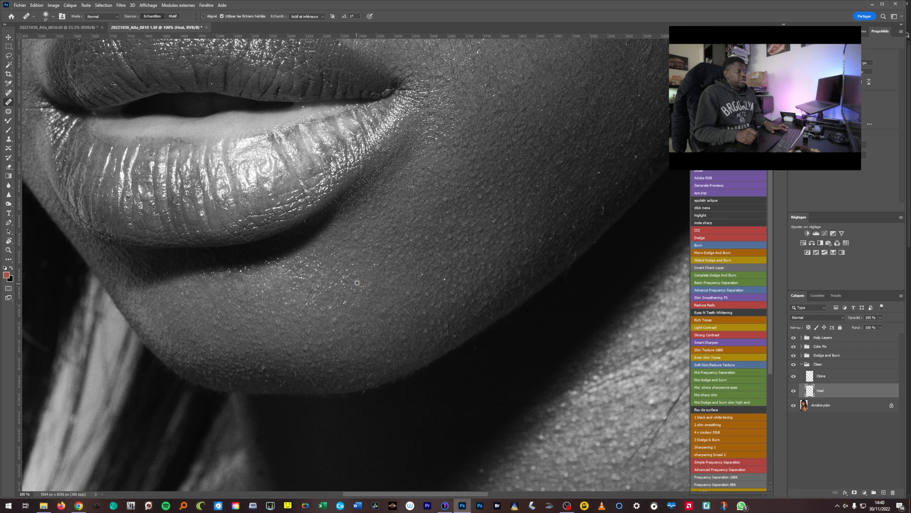
click(348, 299)
click(348, 322)
click(350, 318)
alt+click(337, 315)
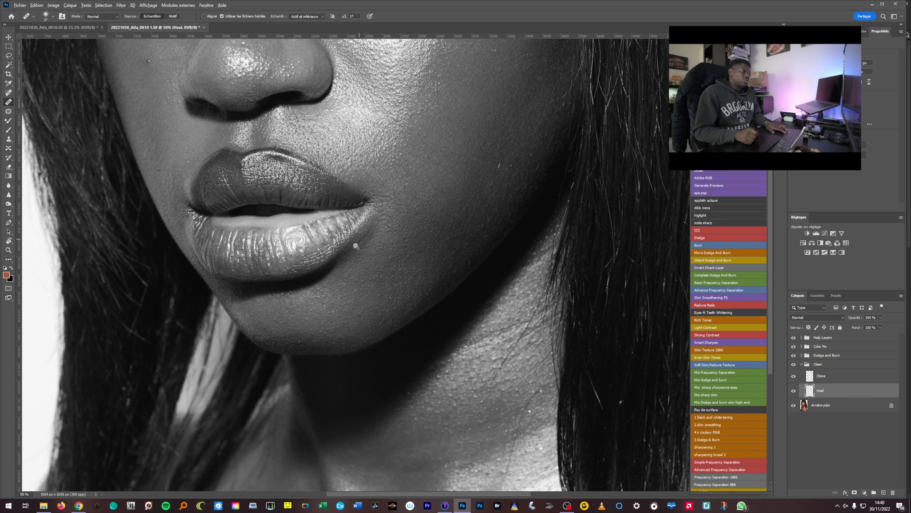
- Heal the small dark spot on the left cheek beside the nose
alt+click(354, 251)
alt+click(354, 251)
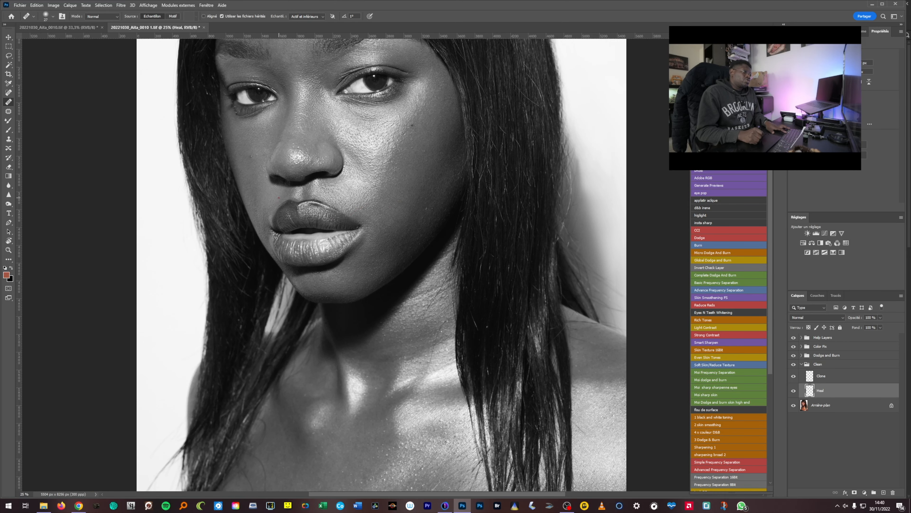
ctrl+click(253, 175)
ctrl+click(253, 175)
ctrl+click(260, 170)
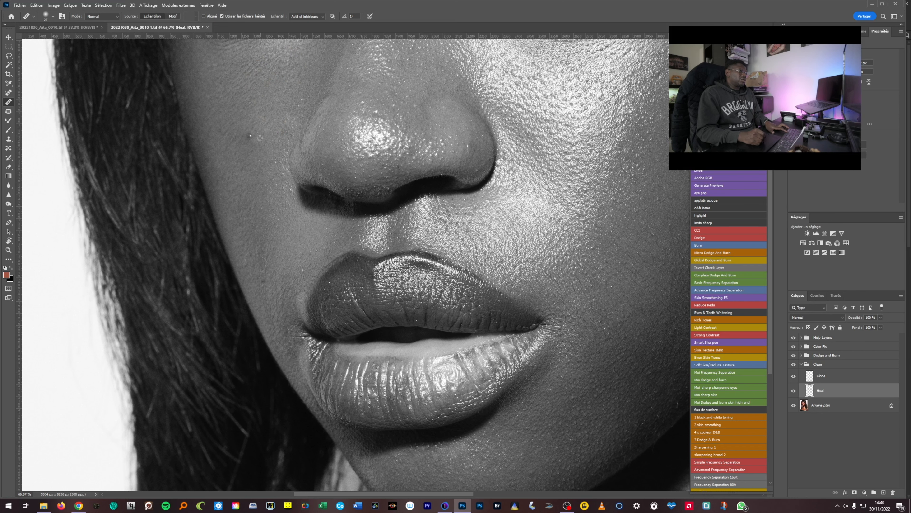
scroll(260, 138, up, 1)
drag(253, 138, 249, 136)
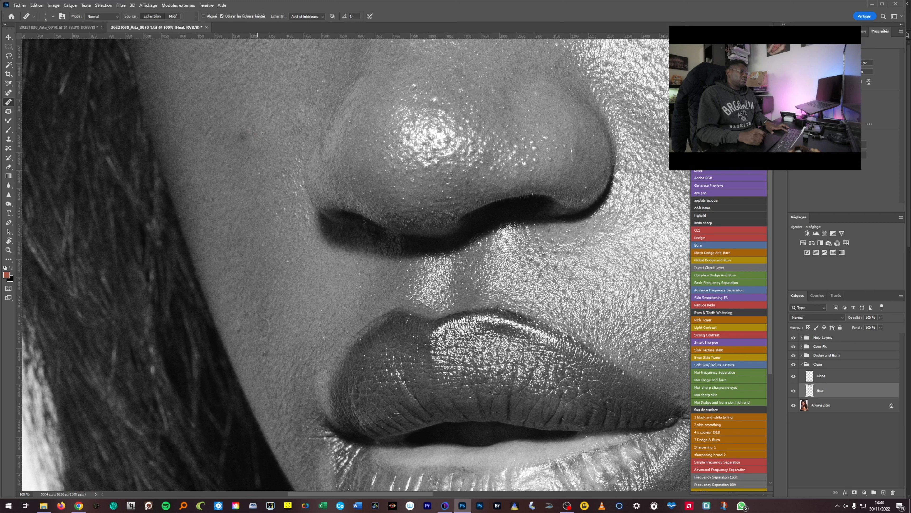
- Heal the small blemishes on the left cheek between the nose, the mouth and the hair edge
drag(284, 150, 288, 145)
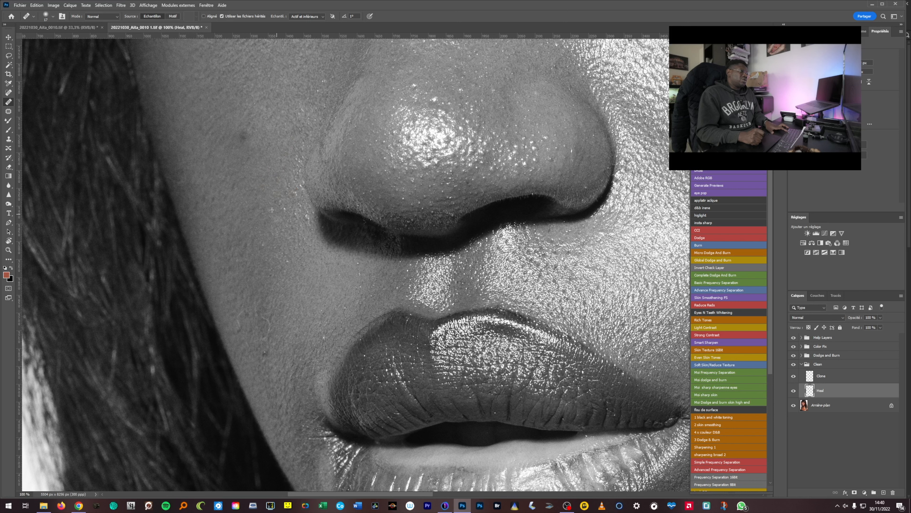
alt+click(284, 200)
drag(287, 193, 288, 199)
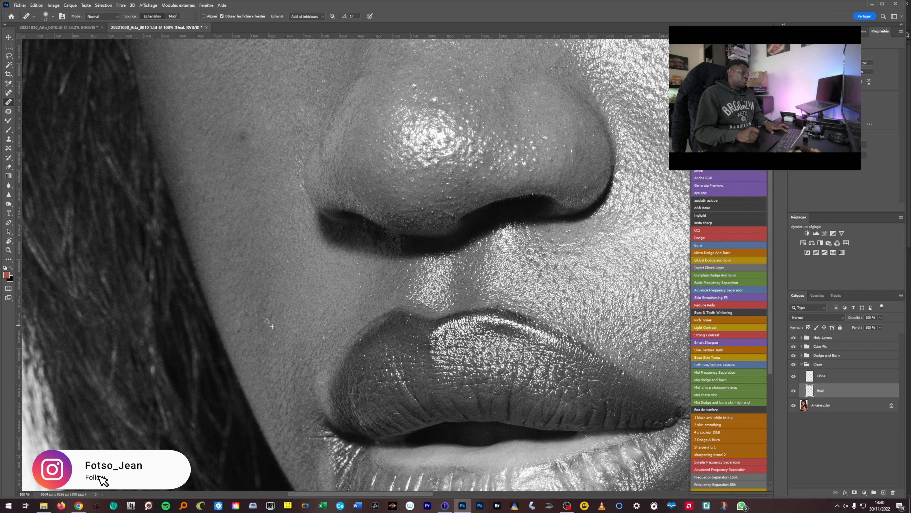
alt+click(255, 321)
click(263, 319)
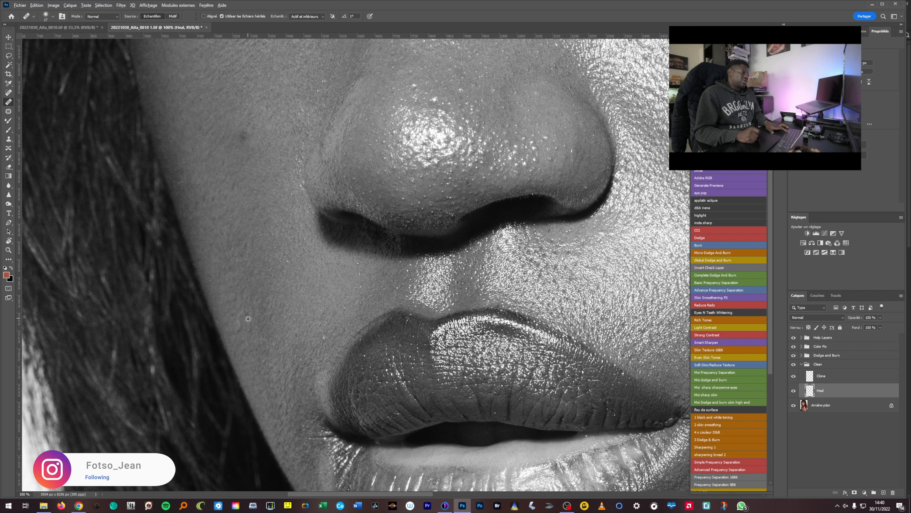
drag(248, 314, 238, 320)
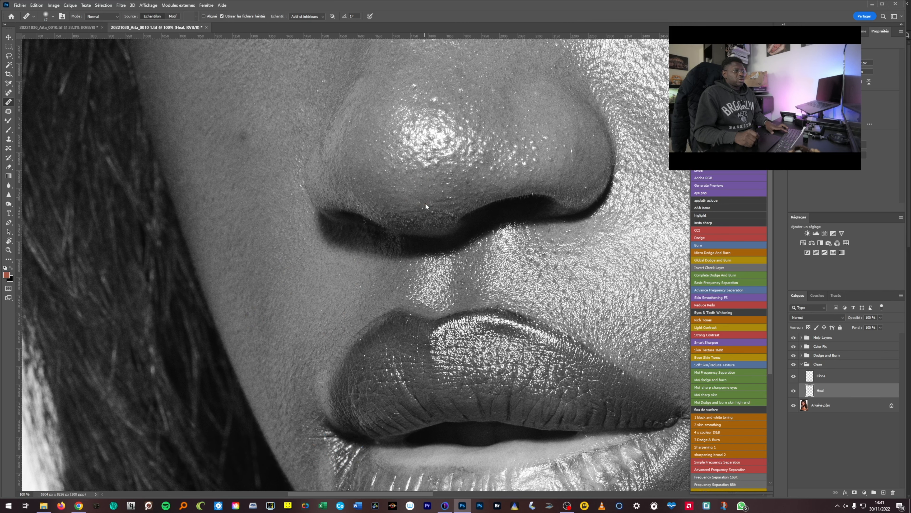
scroll(425, 202, down, 6)
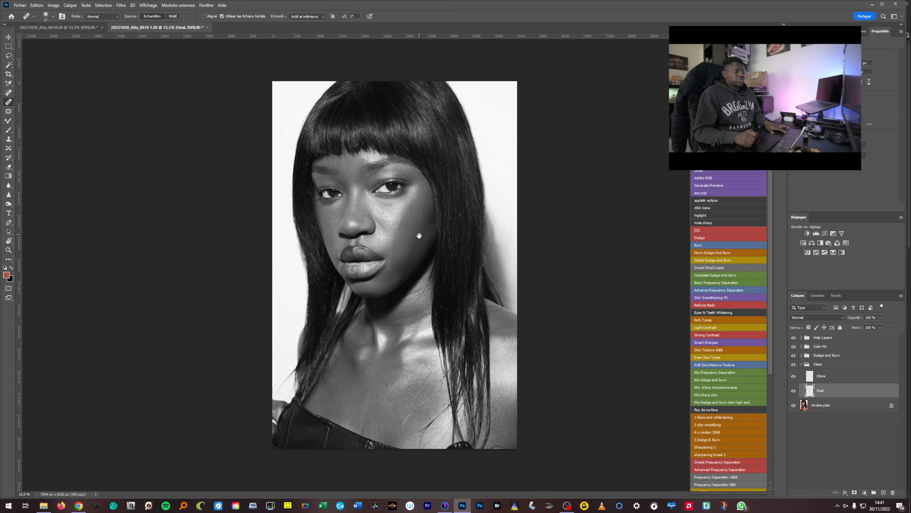
- Heal the stray hairs along the outer edge of the long hair where it falls over the shoulder, sampling nearby skin
scroll(419, 235, up, 2)
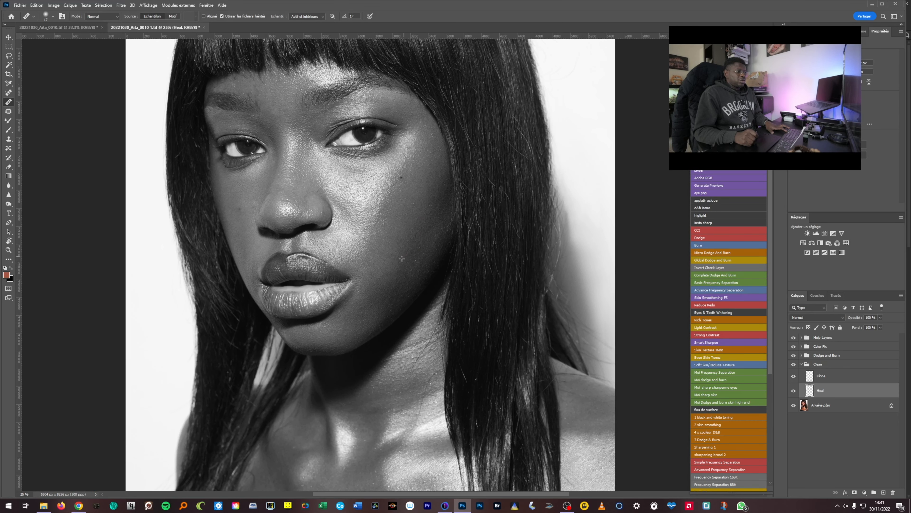
scroll(410, 261, up, 2)
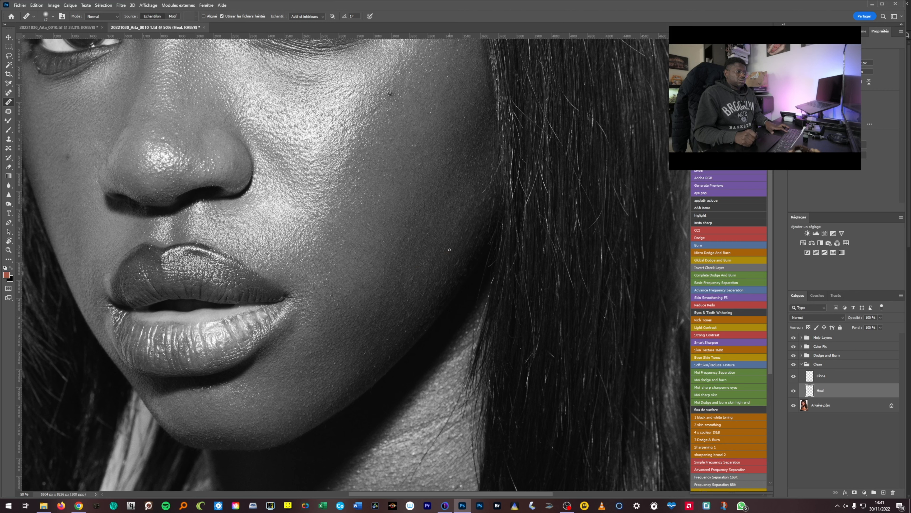
alt+click(423, 266)
alt+click(422, 266)
alt+click(422, 267)
drag(398, 292, 390, 228)
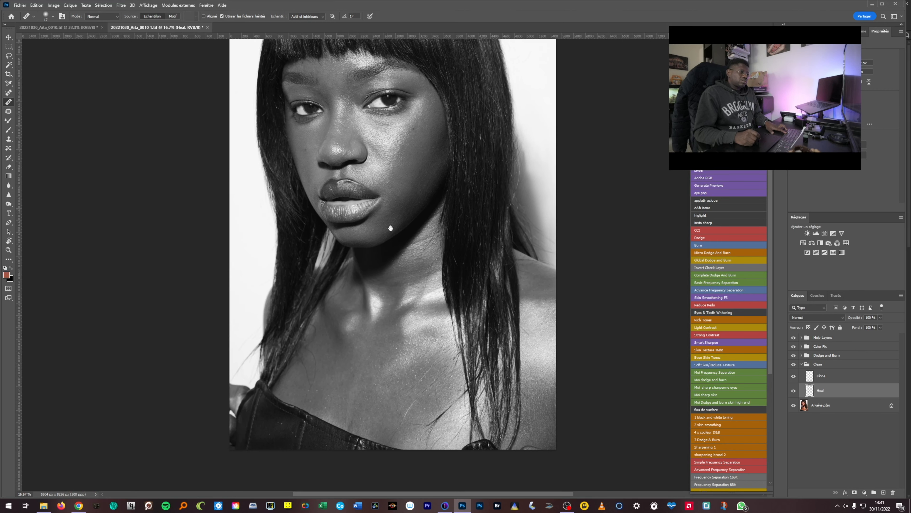
ctrl+click(420, 277)
ctrl+click(420, 278)
mouse_move(436, 255)
mouse_down()
mouse_move(450, 243)
mouse_move(429, 308)
mouse_up()
alt+click(438, 249)
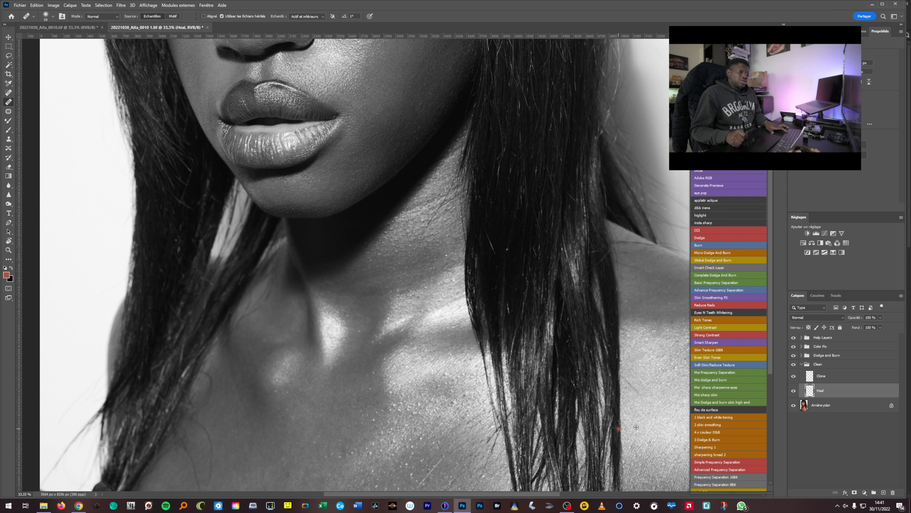
drag(627, 379, 637, 393)
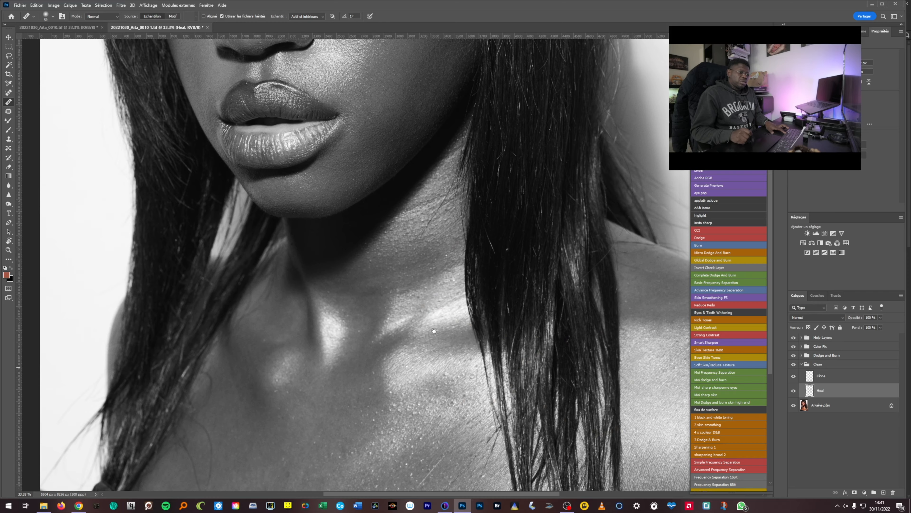
- Heal the pale curved hair and the neighbouring marks on the lower chest, using clean skin beside them as the source
drag(428, 446, 455, 217)
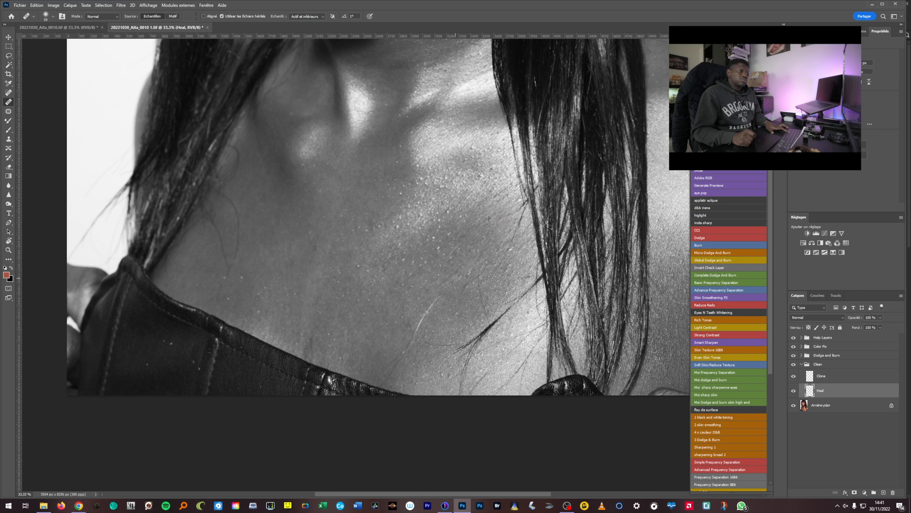
drag(438, 294, 436, 296)
alt+click(401, 321)
drag(427, 310, 417, 328)
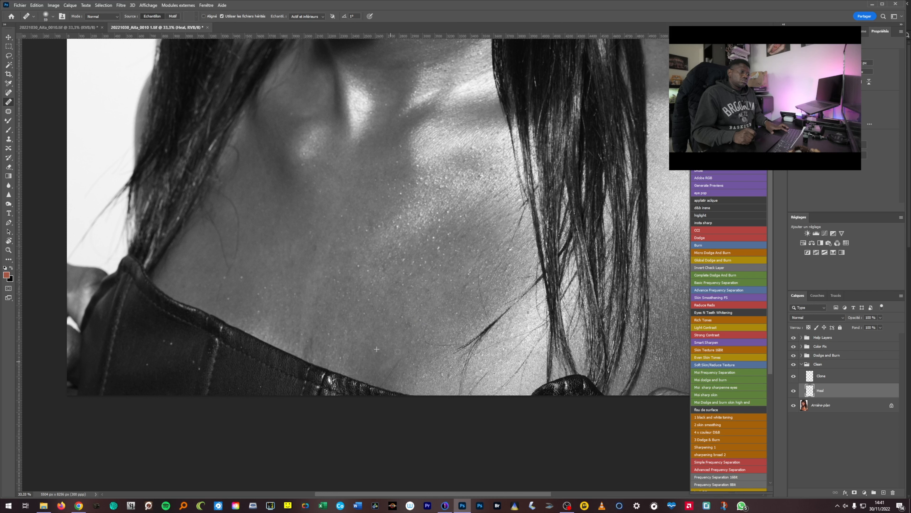
click(404, 326)
click(478, 267)
click(465, 305)
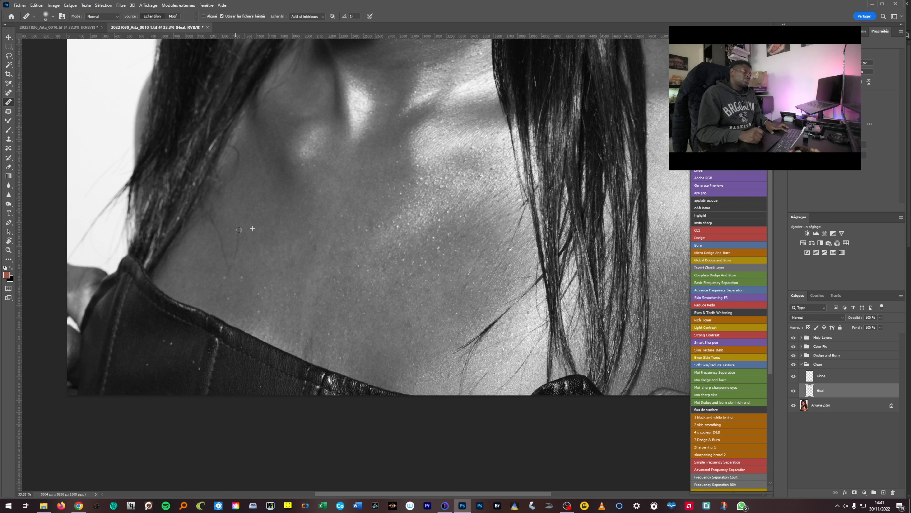
- Heal the thin curled hairs and small spots on the chest between the long hair and the leather top
drag(237, 225, 236, 248)
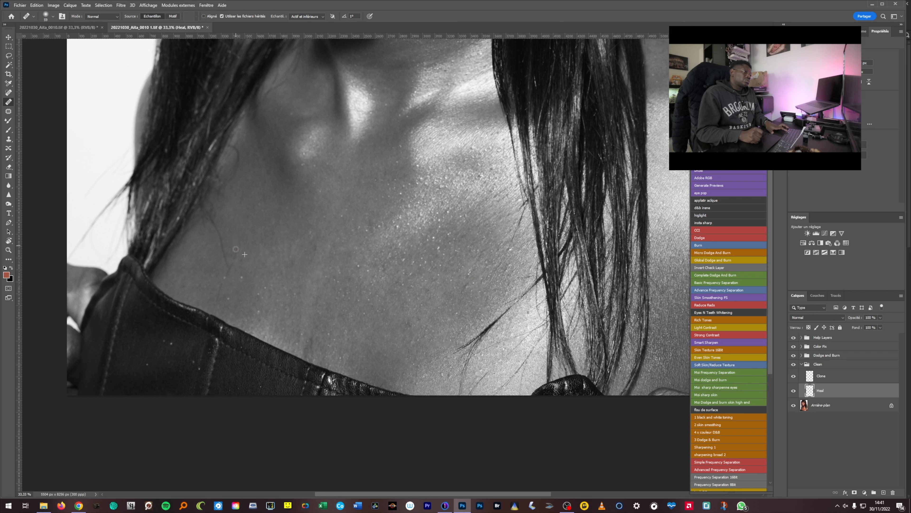
click(222, 286)
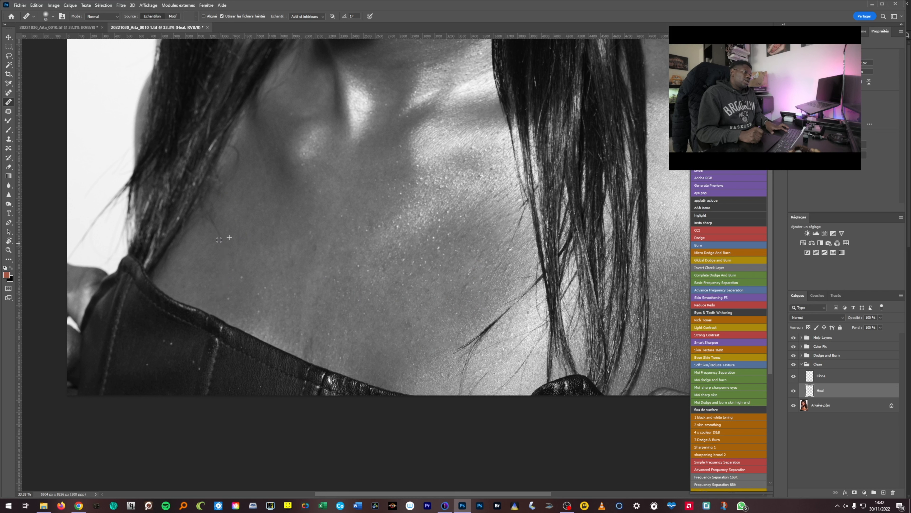
click(251, 248)
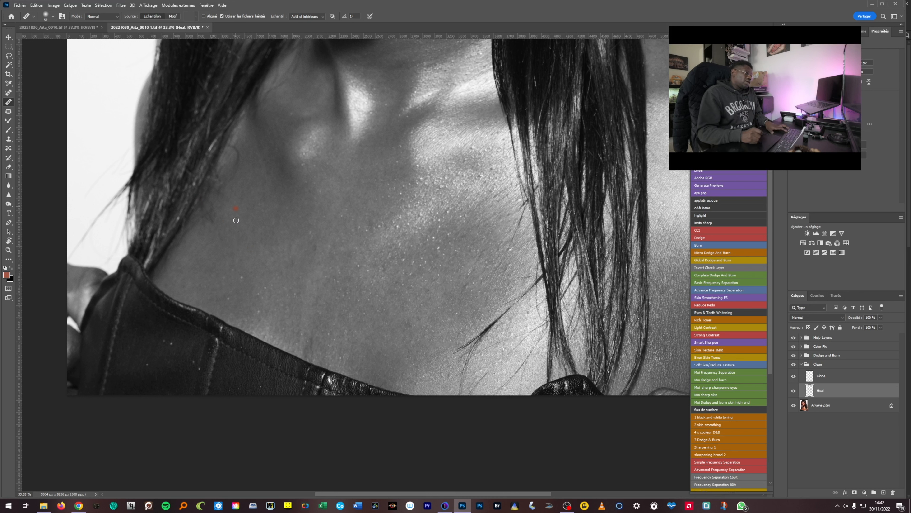
click(241, 276)
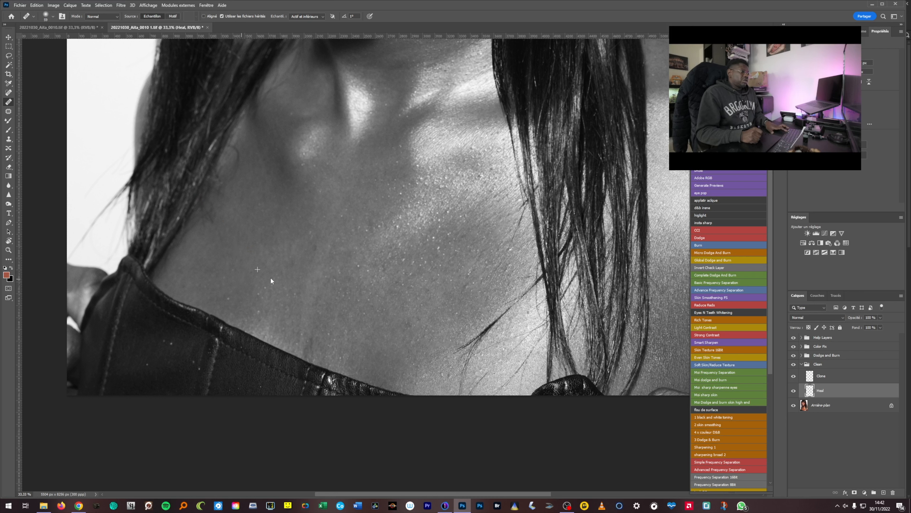
- Examine the healed skin across the whole portrait and close up on the face
alt+click(370, 242)
alt+click(370, 243)
alt+click(371, 242)
alt+click(370, 243)
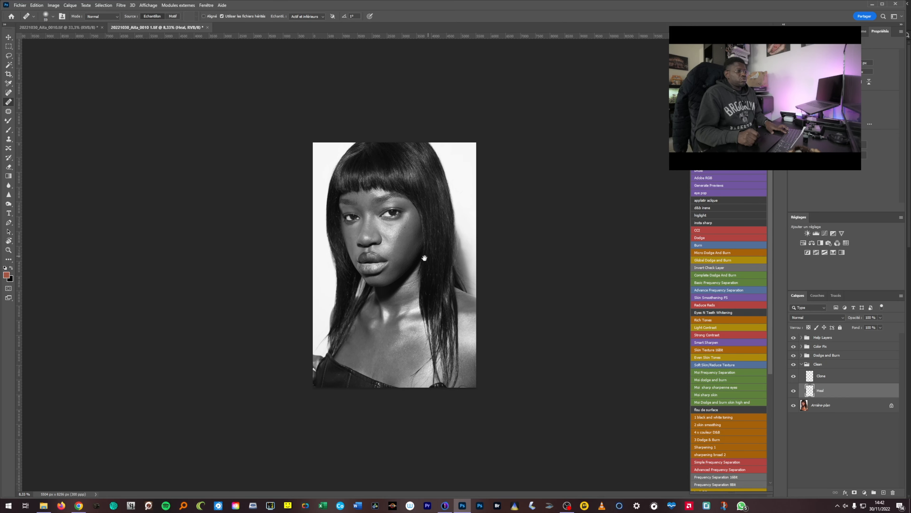
ctrl+click(393, 224)
ctrl+click(393, 225)
ctrl+click(394, 226)
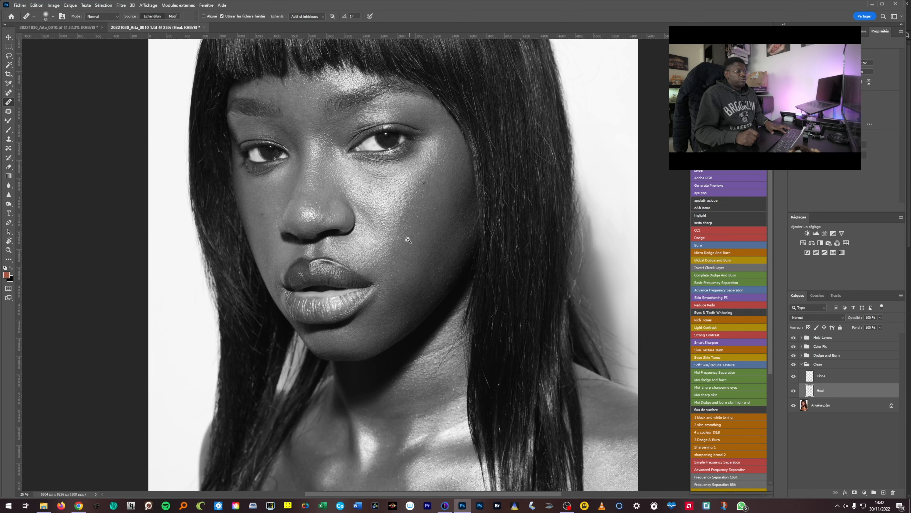
ctrl+click(406, 242)
click(380, 243)
alt+click(386, 236)
- Hide the Help Layers group to view the portrait in colour and collapse the Clean group
click(793, 337)
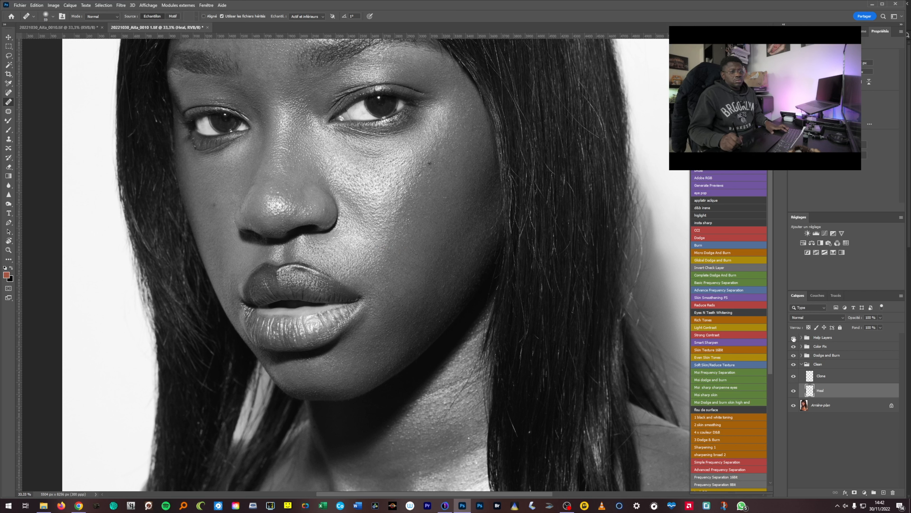
click(802, 364)
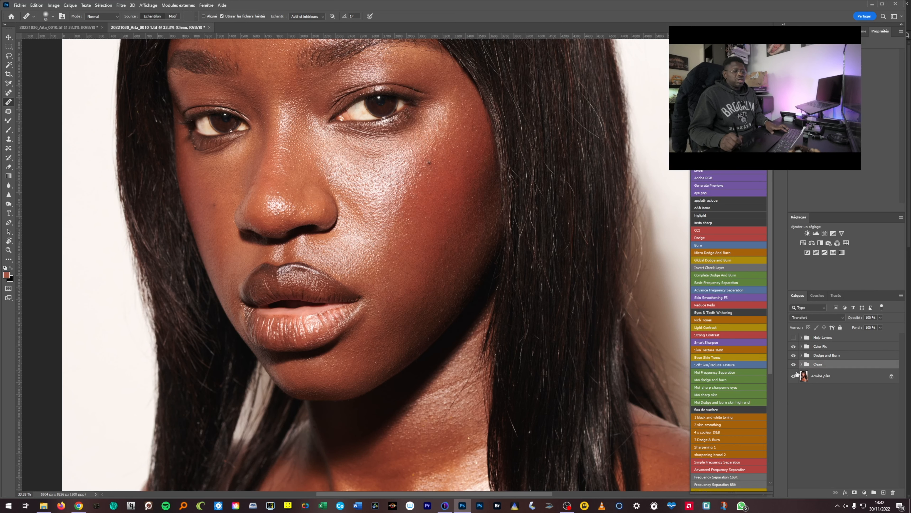
alt+click(359, 252)
alt+click(359, 252)
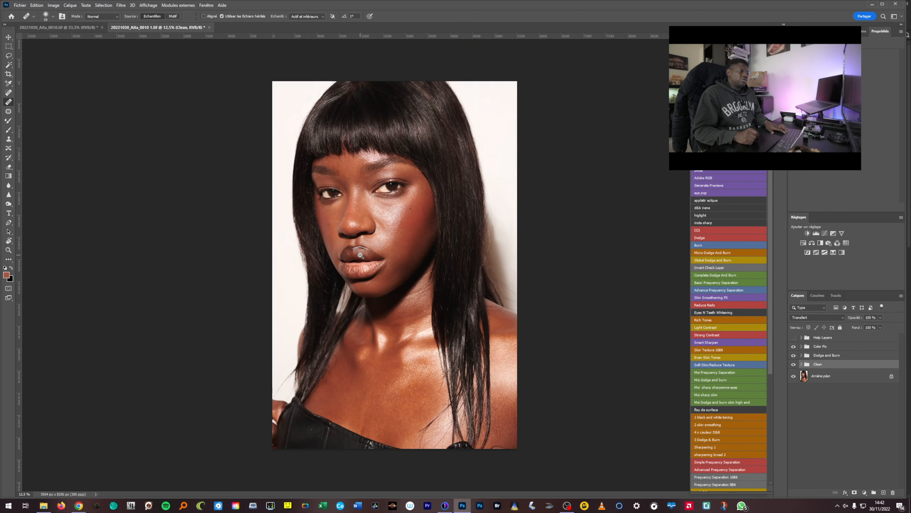
- Select the Heal layer inside the Clean group and heal the fine stray hairs on the chest beside the long hair
scroll(397, 351, up, 4)
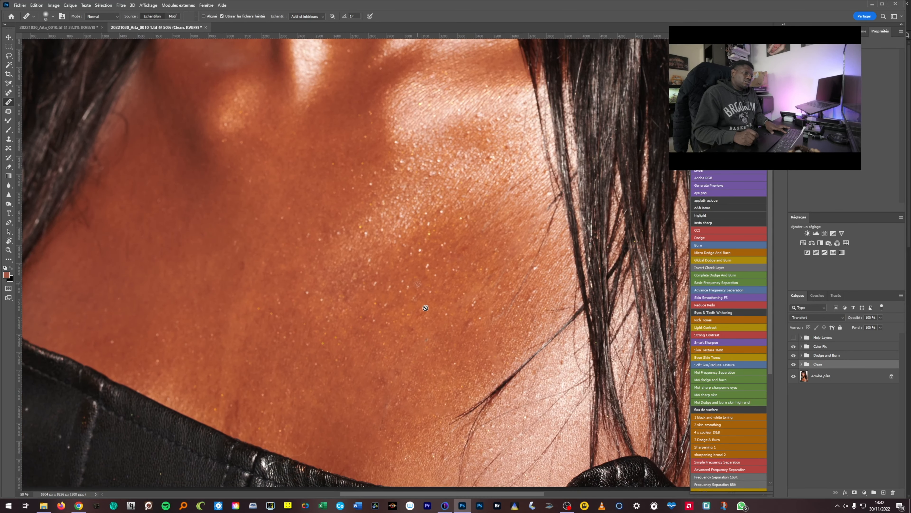
click(470, 326)
click(455, 190)
click(802, 364)
click(466, 324)
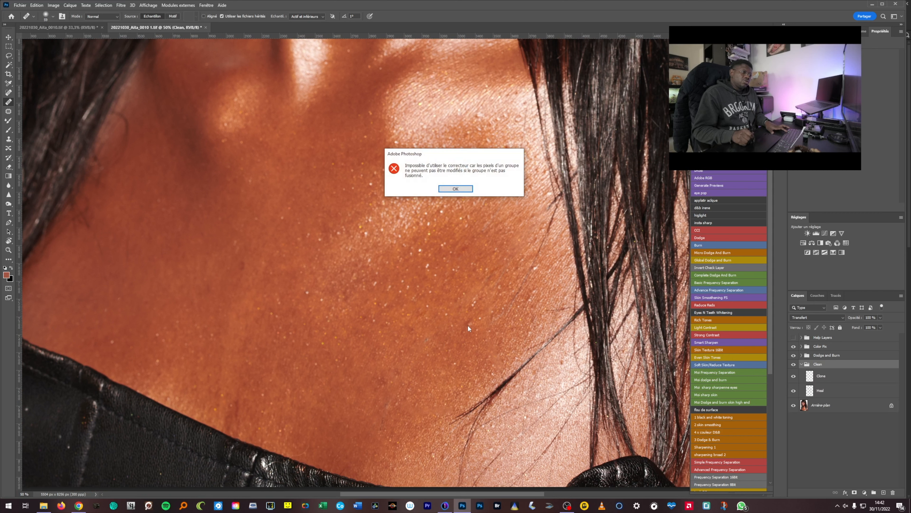
click(455, 189)
click(809, 390)
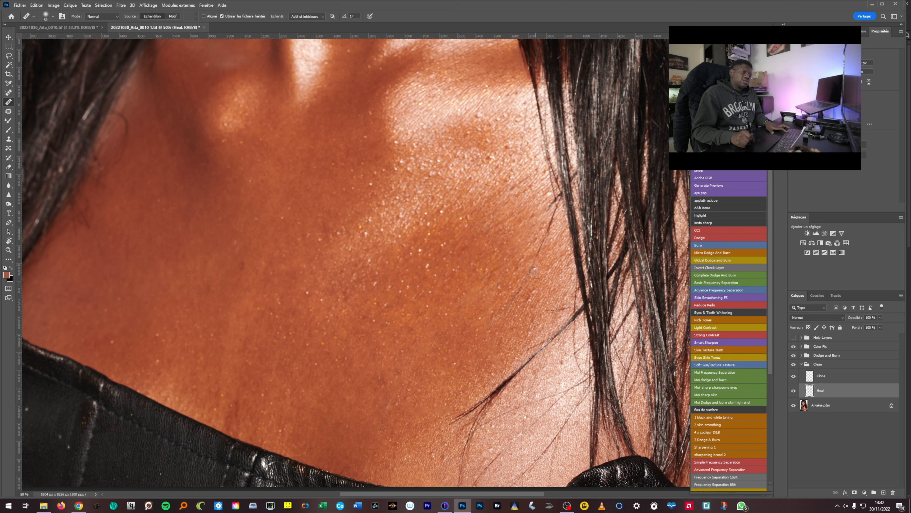
drag(552, 220, 530, 272)
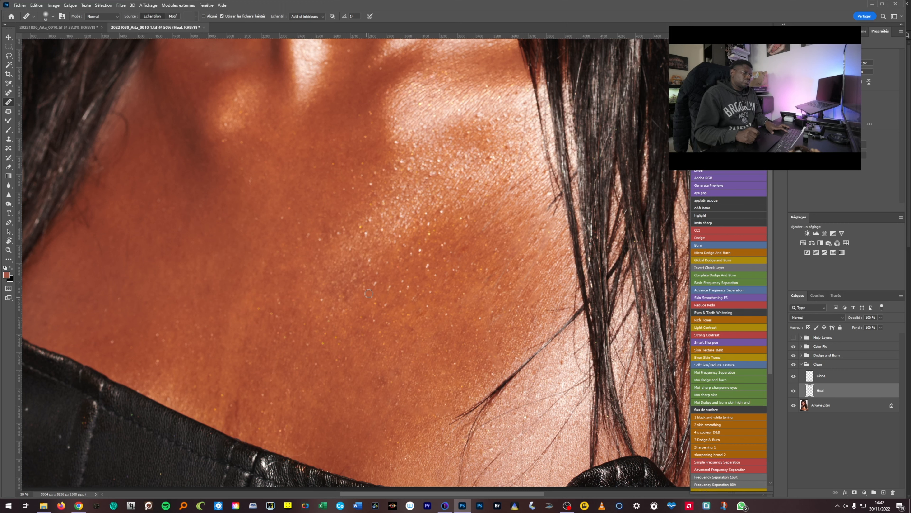
- Examine the cleaned portrait in colour, first as a whole and then close up on the face
ctrl+alt+click(376, 282)
ctrl+alt+click(376, 282)
ctrl+alt+click(376, 282)
ctrl+alt+click(376, 283)
ctrl+alt+click(377, 282)
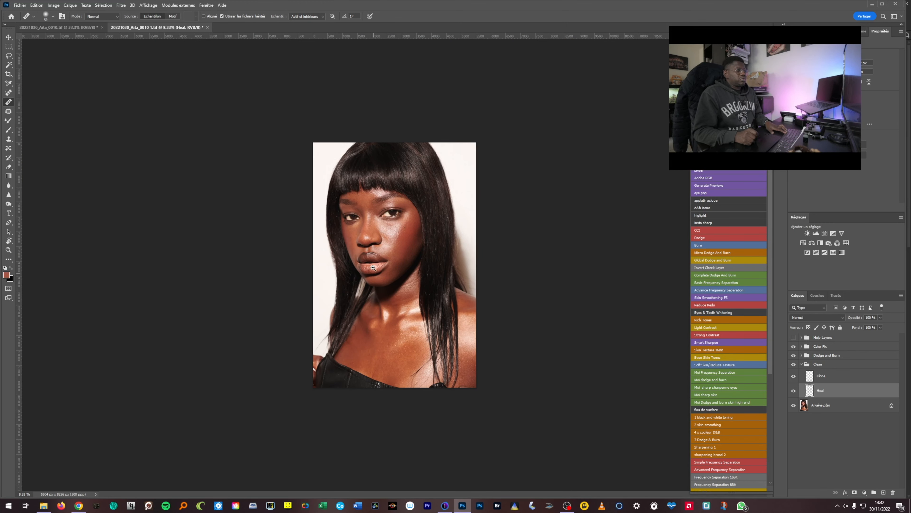
ctrl+click(380, 282)
ctrl+click(380, 282)
ctrl+click(385, 282)
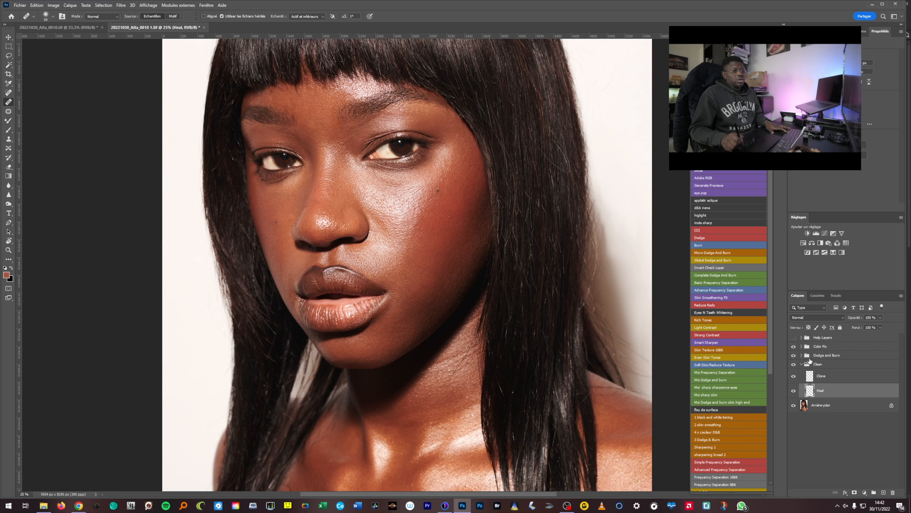
- Show the Help Layers group again and select the Dodge layer's mask in the Dodge and Burn group
click(801, 364)
click(794, 337)
click(801, 355)
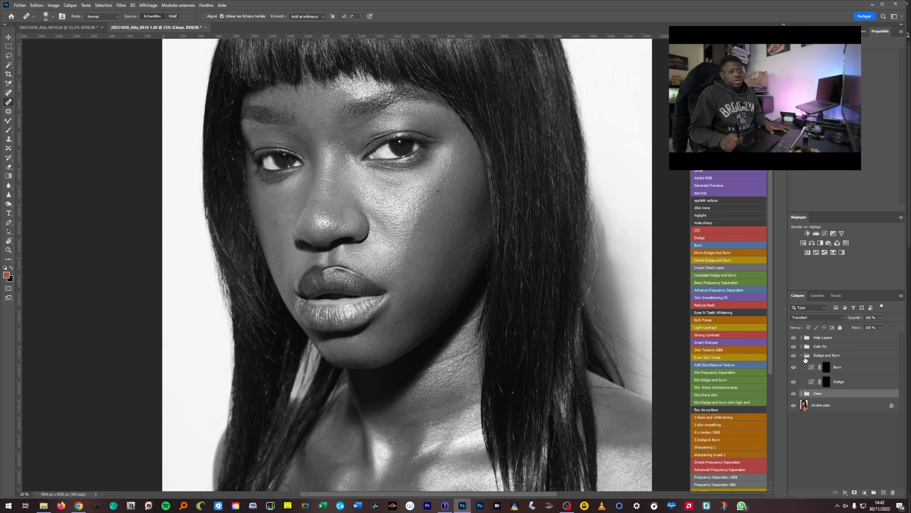
click(826, 382)
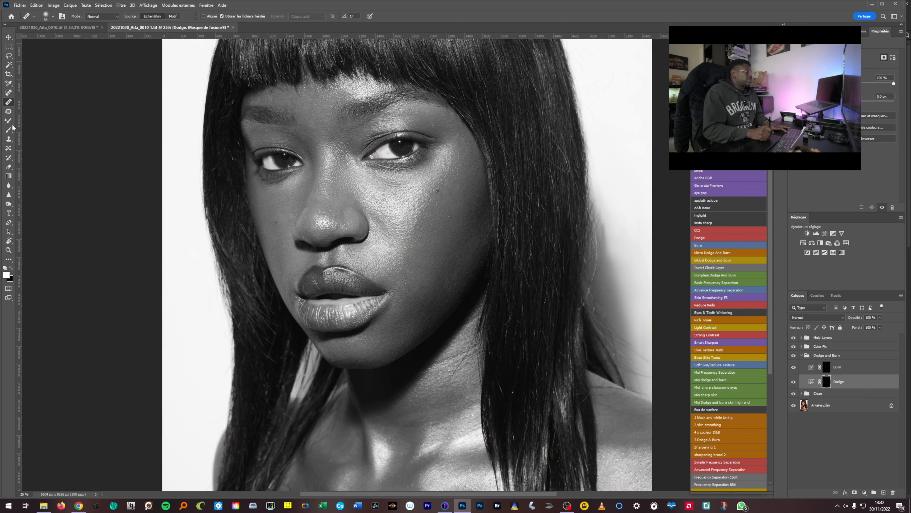
- Set the Brush tool to 100% opacity and 1% flow and adjust its size for the facial areas
click(10, 132)
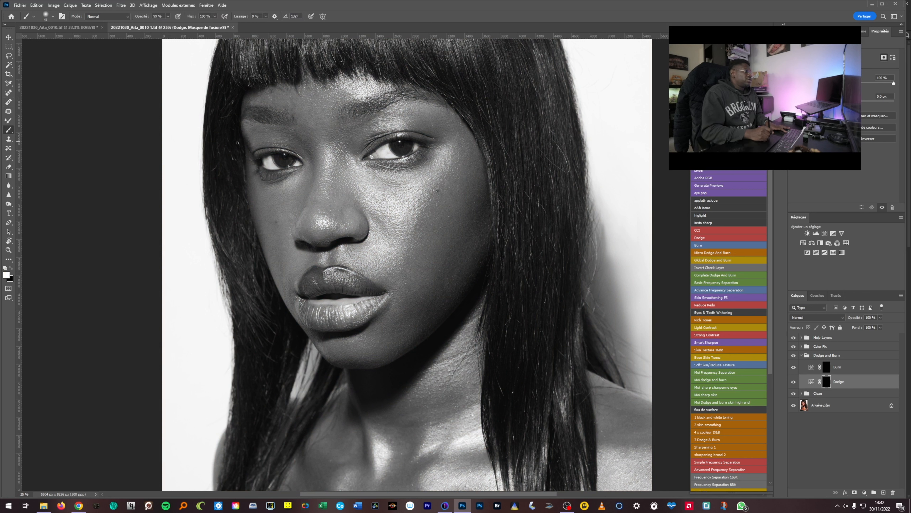
click(168, 16)
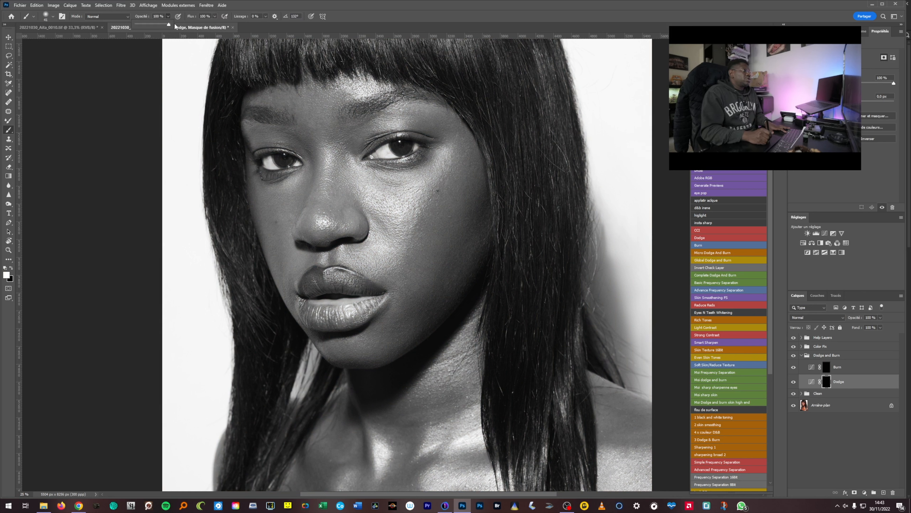
click(215, 16)
click(337, 139)
drag(337, 139, 354, 131)
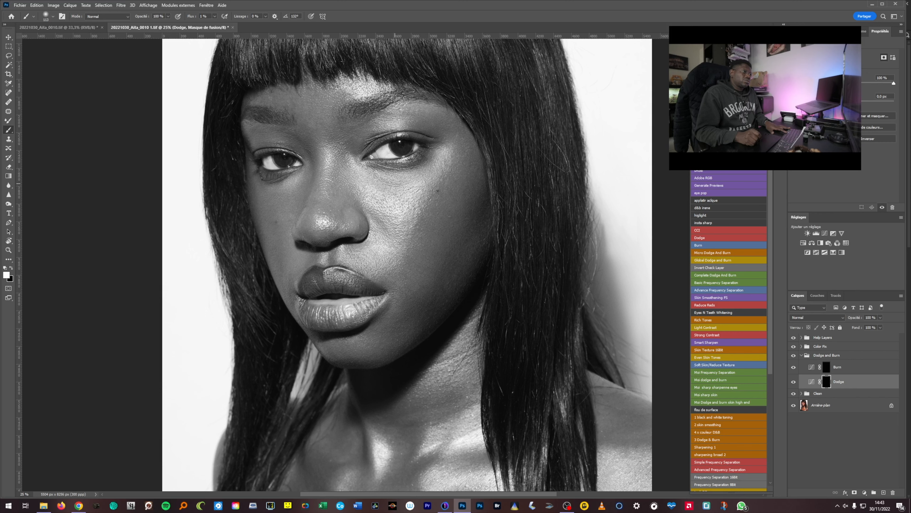
- Brush lightly over the cheek and mouth-corner areas on the Dodge mask, and switch to the Burn layer's mask
drag(394, 185, 413, 189)
scroll(397, 187, up, 2)
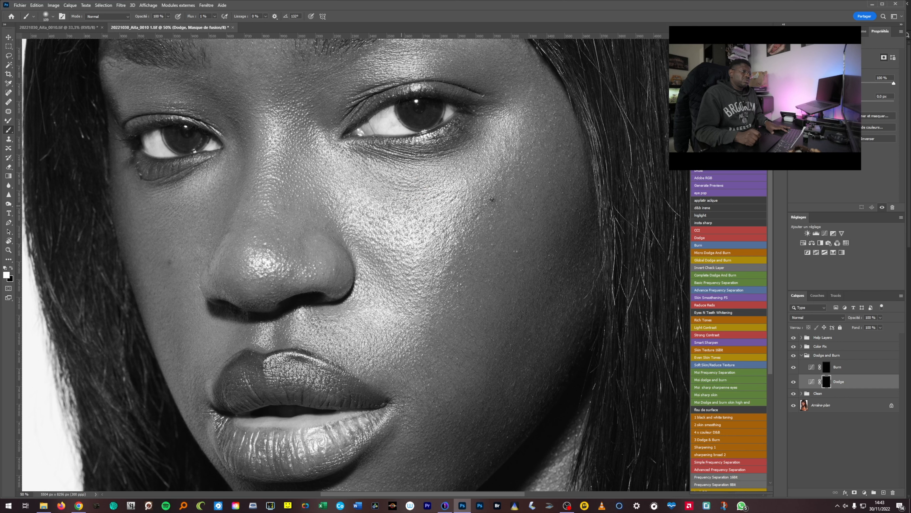
scroll(424, 178, down, 2)
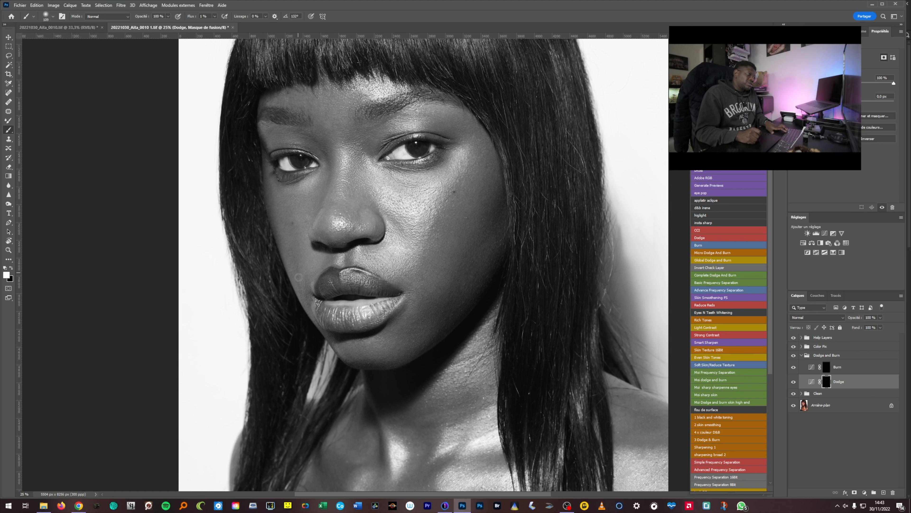
scroll(298, 276, up, 2)
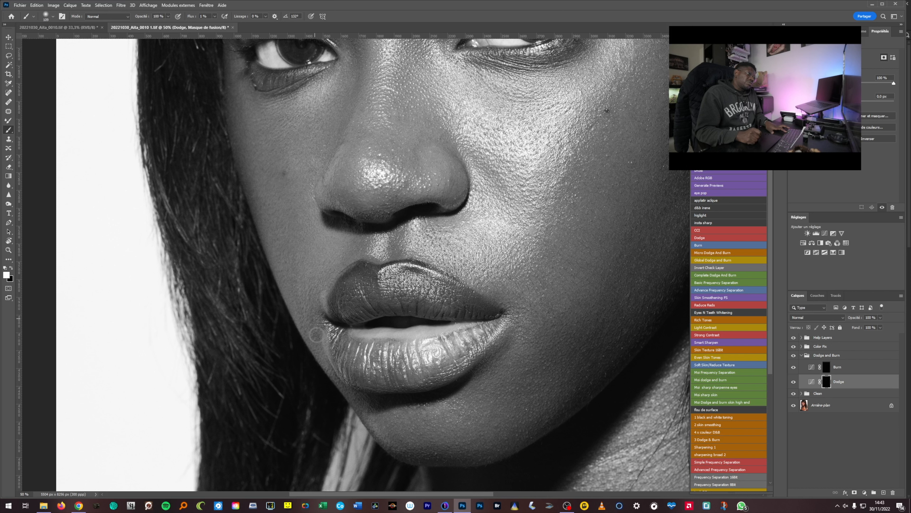
click(827, 367)
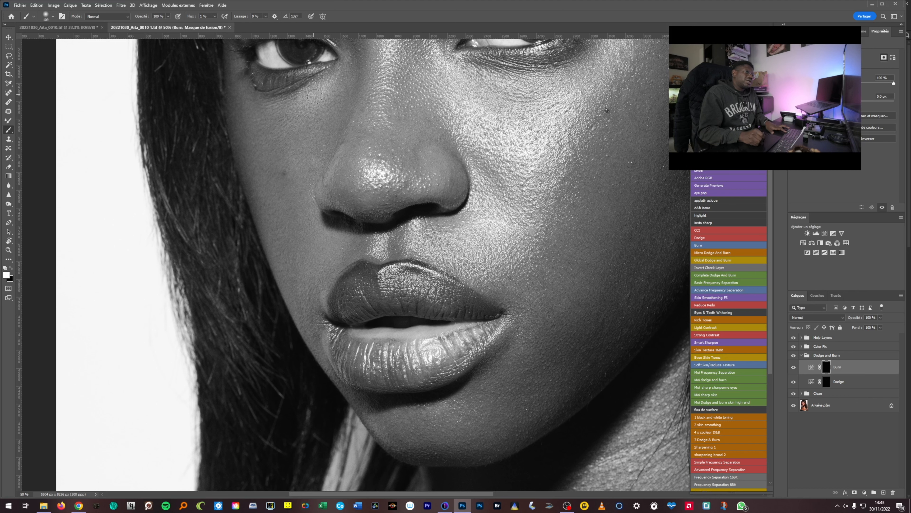
- Hide the Help Layers group and compare the colour portrait with the Burn layer off and on
scroll(316, 97, down, 1)
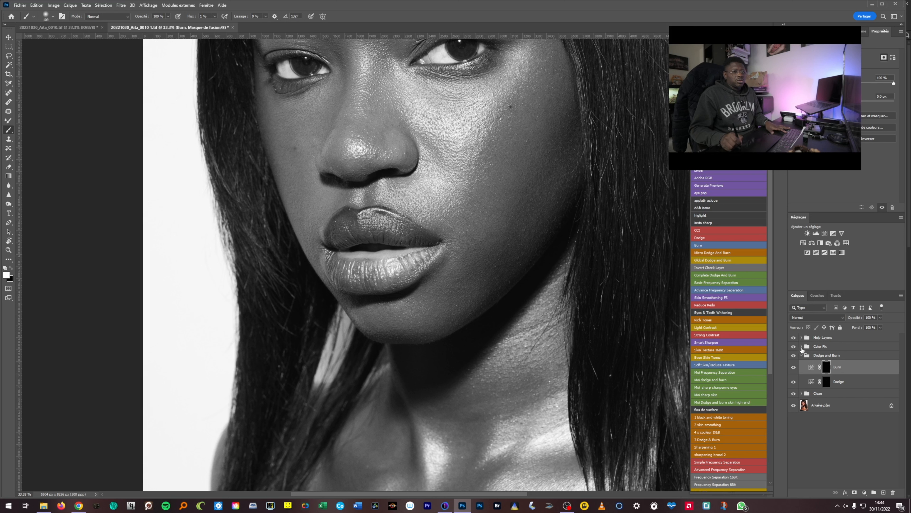
click(793, 337)
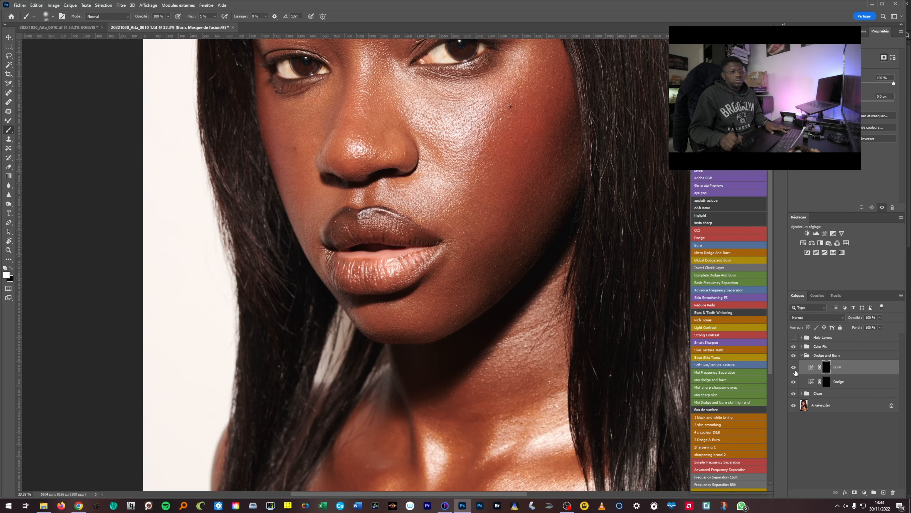
click(794, 368)
click(794, 368)
click(794, 368)
click(794, 370)
click(793, 371)
click(793, 372)
scroll(294, 169, up, 1)
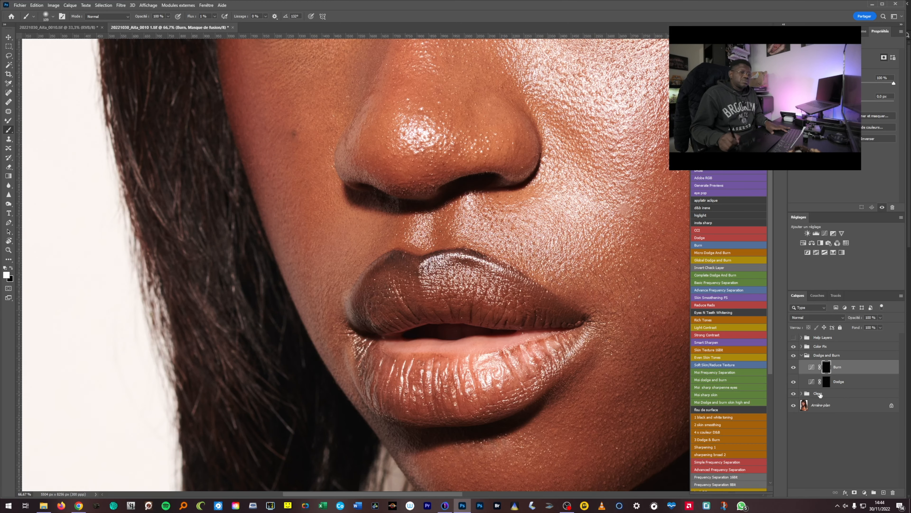
- Brush lightly over the dark spots on both cheeks on the Dodge mask, showing the Help Layers group again for the second cheek
click(823, 382)
drag(298, 136, 291, 136)
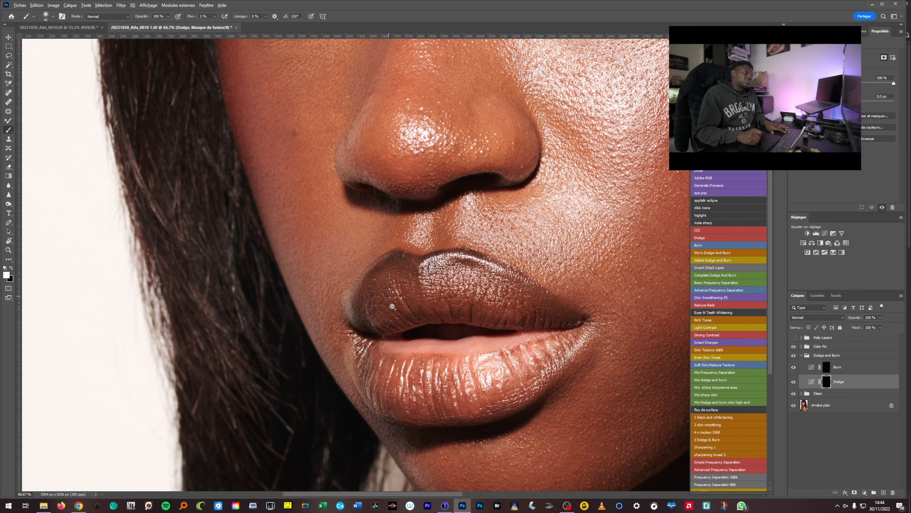
scroll(388, 304, down, 1)
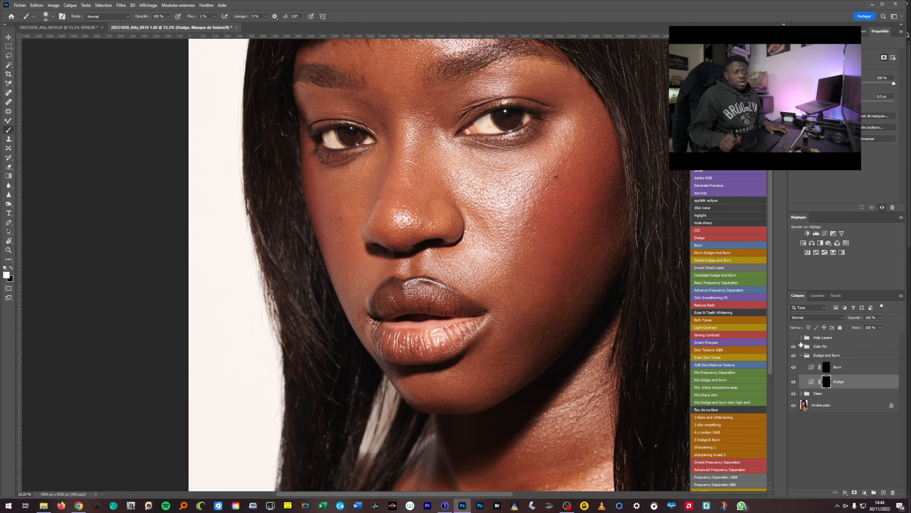
click(793, 337)
drag(563, 161, 580, 159)
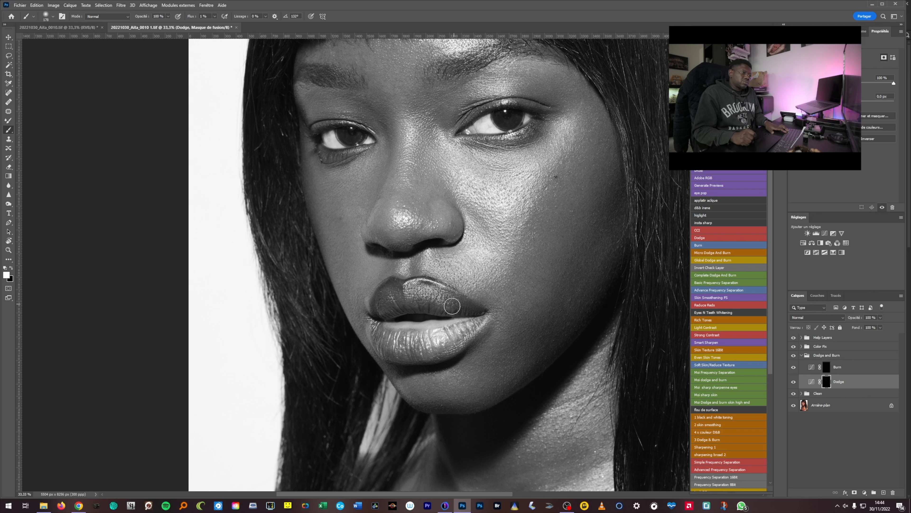
- Darken the bright skin beside the mouth corner with light brushing on the Burn layer's mask
click(826, 367)
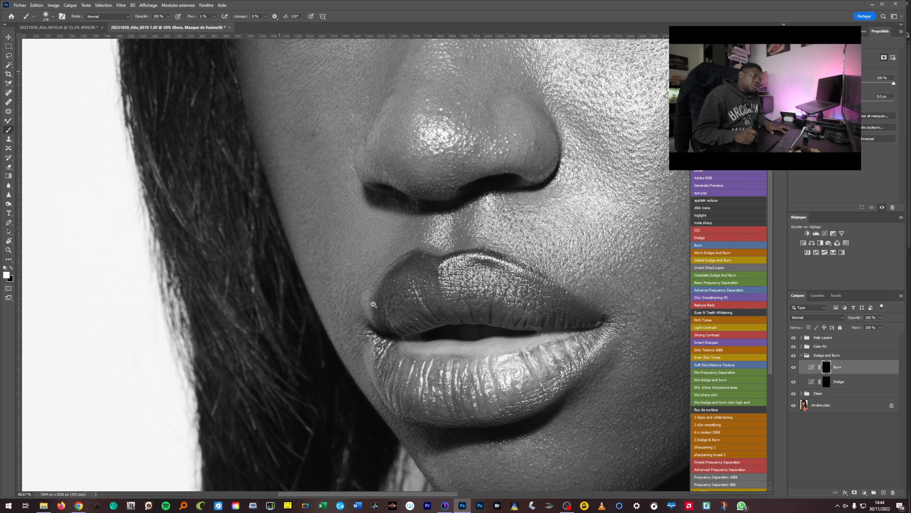
scroll(365, 302, up, 2)
drag(361, 307, 365, 302)
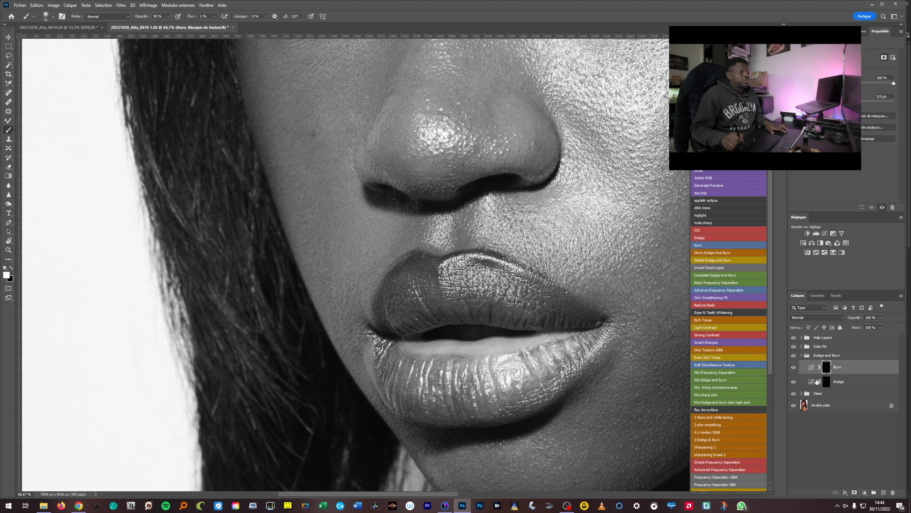
- Compare the Burn layer off and on in greyscale, then hide the Help Layers group and compare it again in colour
click(794, 368)
click(794, 368)
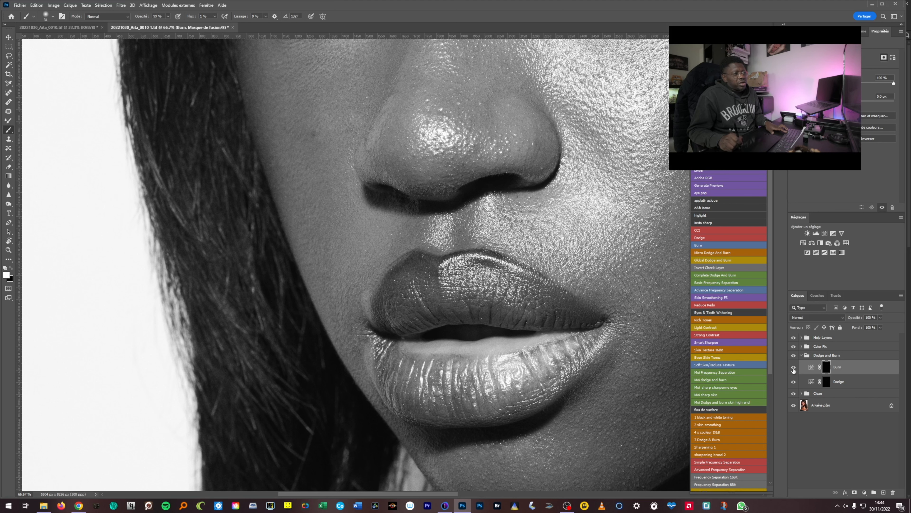
alt+click(440, 364)
alt+click(439, 364)
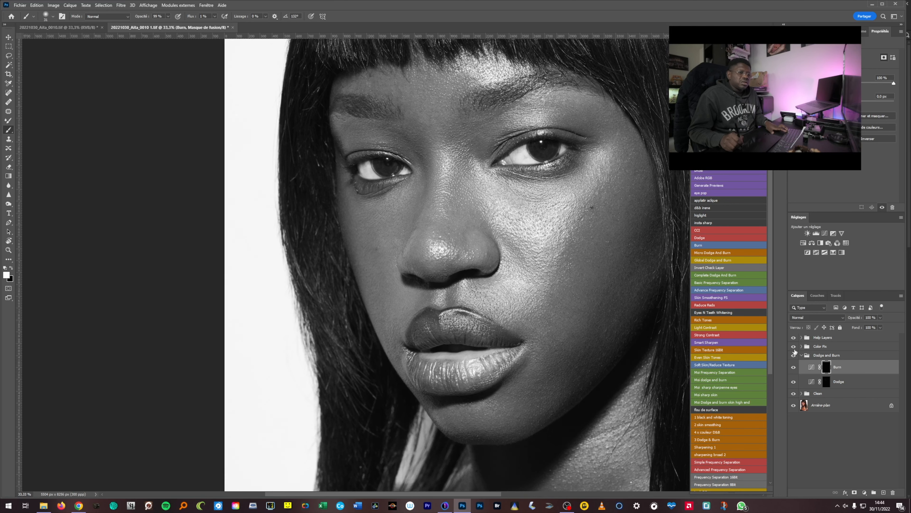
click(794, 338)
click(794, 368)
click(793, 368)
click(793, 367)
click(794, 368)
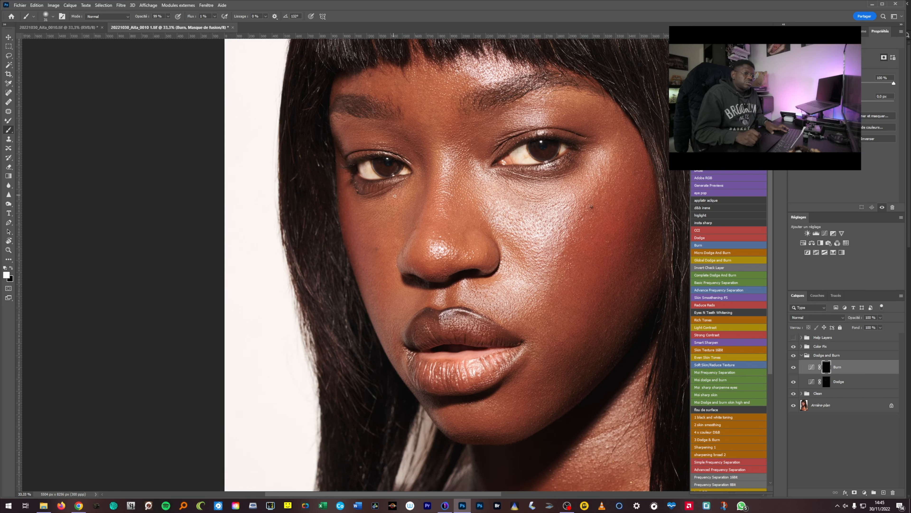
- Collapse the Dodge and Burn group and delete the Color Fix and Help Layers groups
alt+drag(397, 196, 399, 196)
alt+click(607, 346)
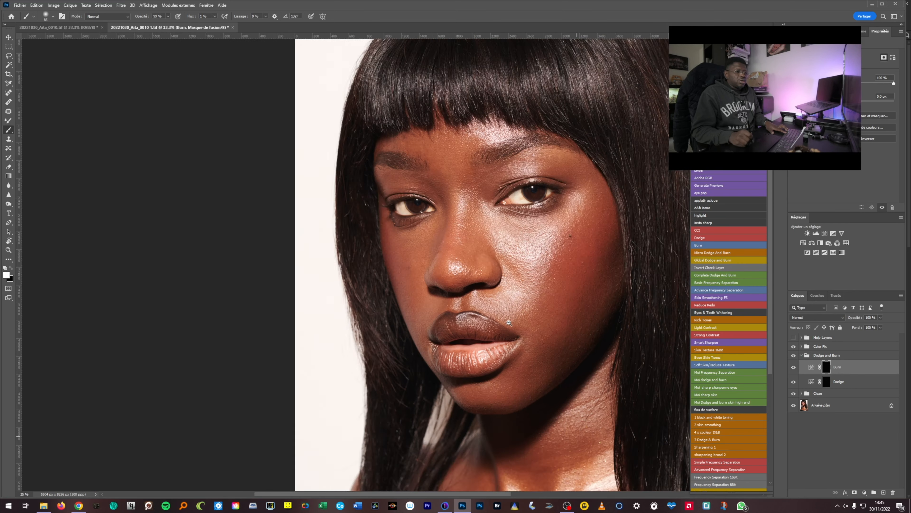
alt+click(596, 351)
alt+click(573, 353)
alt+click(519, 360)
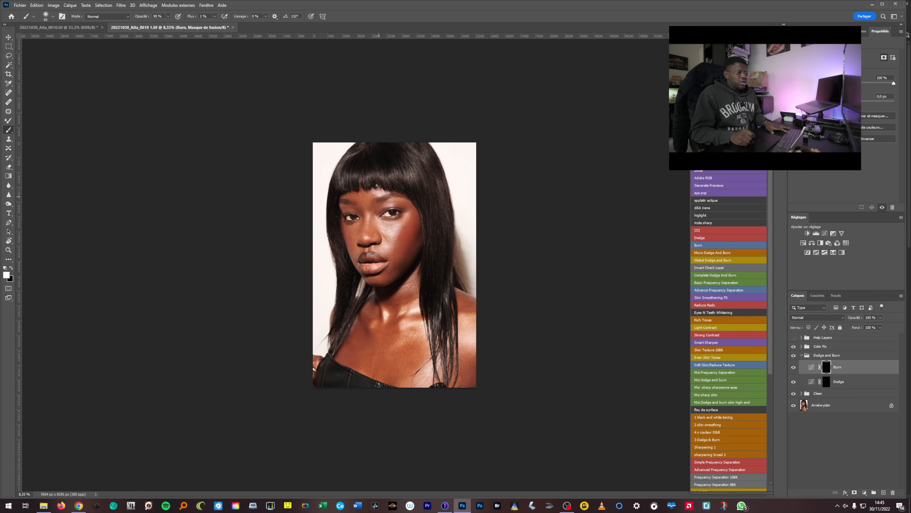
key(ctrl+plus)
key(ctrl+plus)
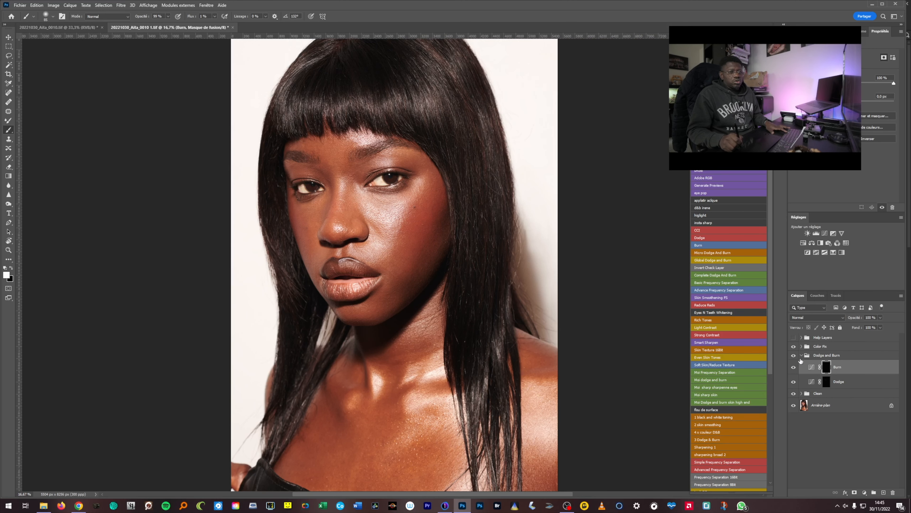
click(802, 355)
click(805, 347)
shift+click(821, 338)
mouse_move(824, 339)
mouse_down()
mouse_move(861, 356)
mouse_move(893, 492)
mouse_up()
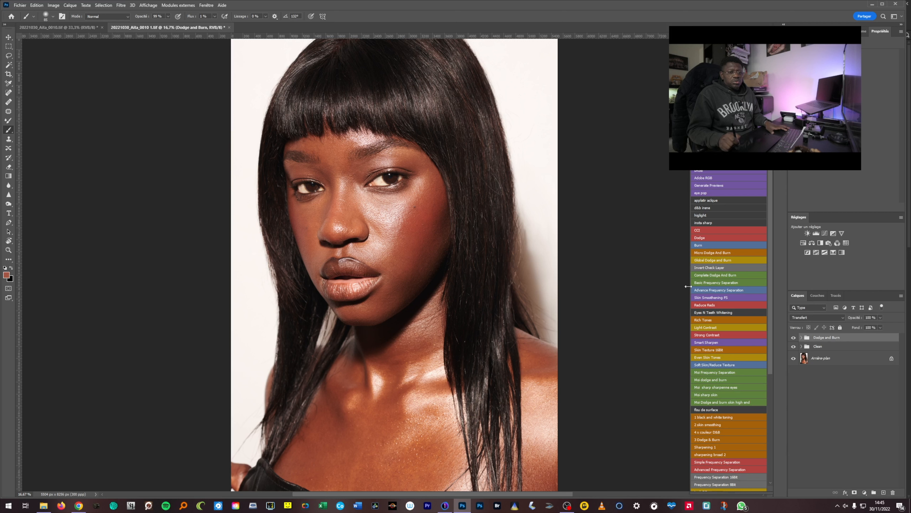
- Stamp the visible layers onto a new layer and run Basic Frequency Separation with a Gaussian blur radius of 11.1 pixels
key(ctrl+shift+alt+e)
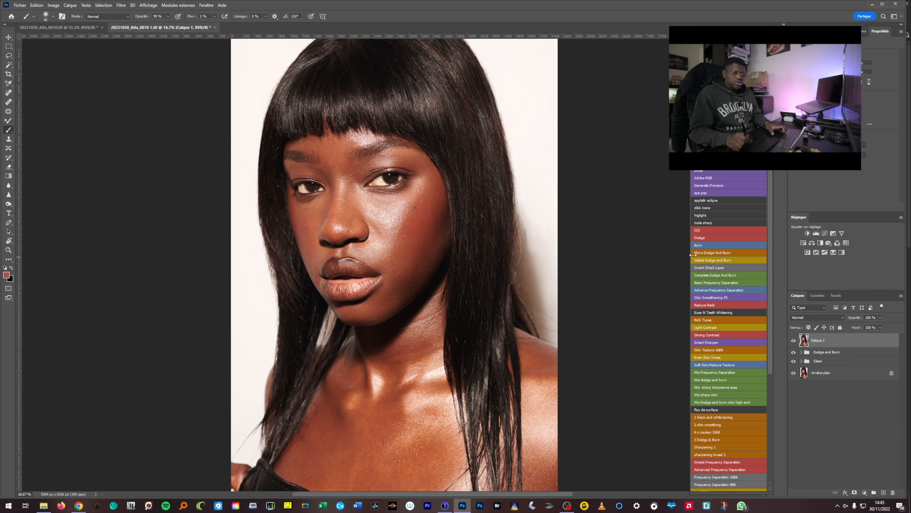
click(705, 283)
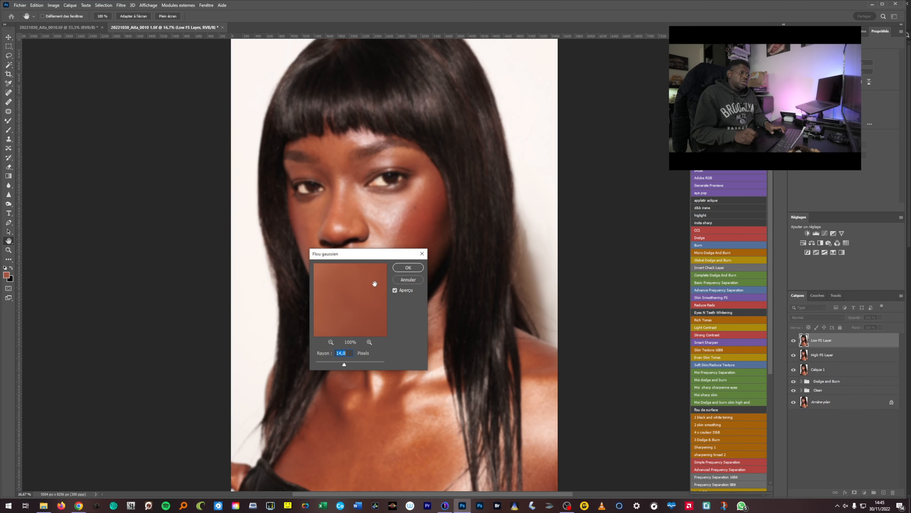
click(384, 229)
drag(344, 364, 344, 365)
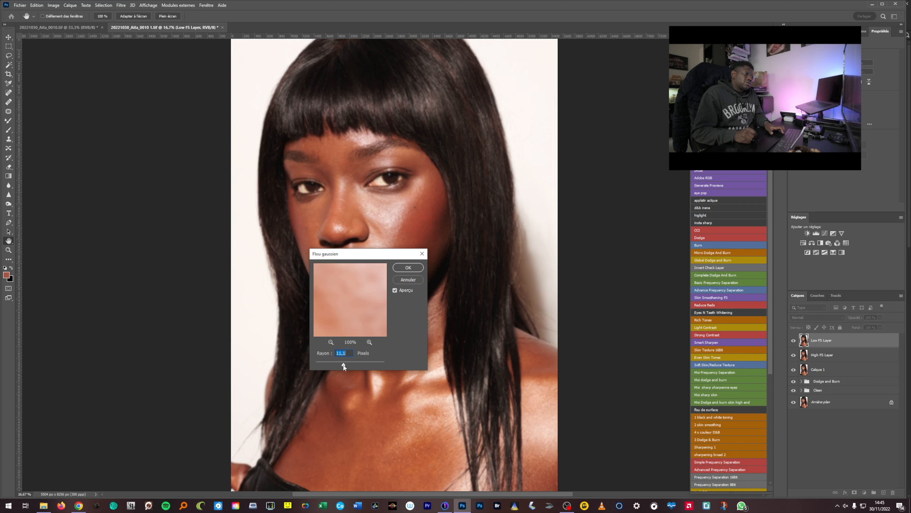
click(407, 267)
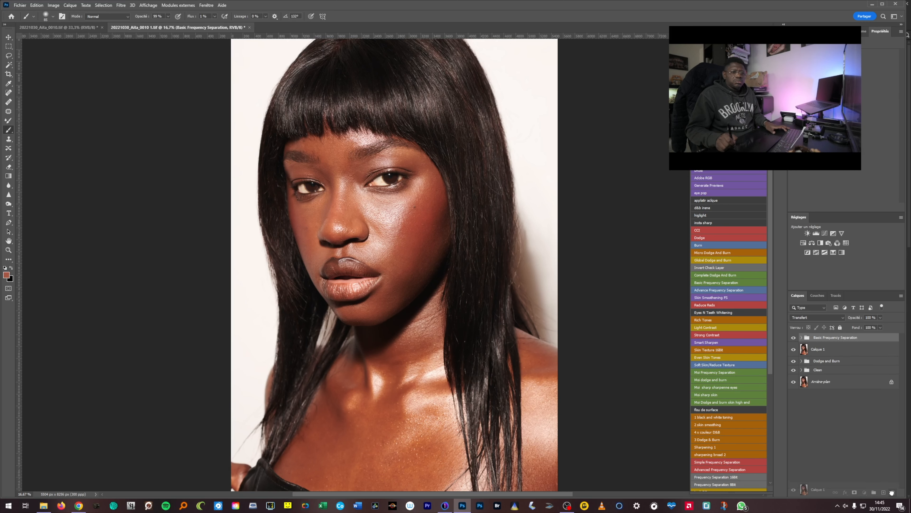
- Blend the skin tones of the forehead and cheek with the Mixer Brush on the Low FS Layer of the Basic Frequency Separation group
click(802, 338)
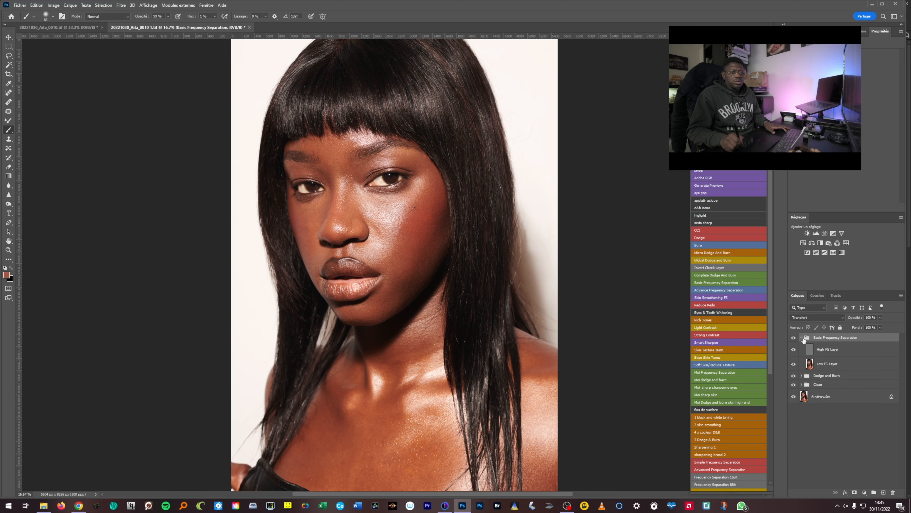
click(814, 365)
click(8, 121)
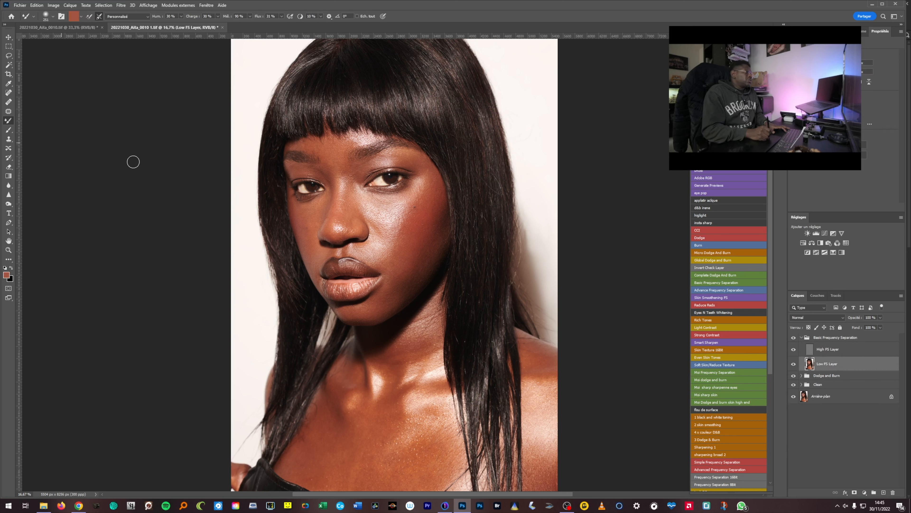
mouse_move(326, 157)
mouse_down()
mouse_move(338, 158)
mouse_move(314, 150)
mouse_move(342, 166)
mouse_up()
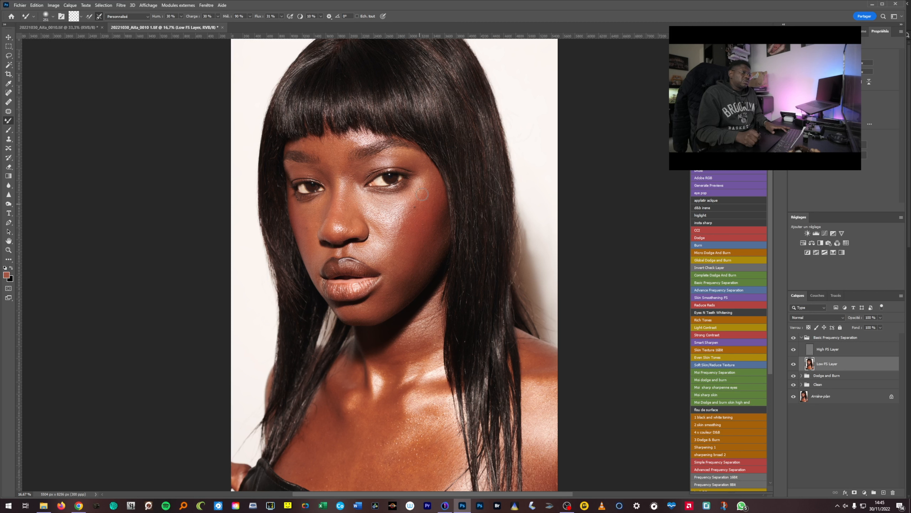
mouse_move(405, 252)
mouse_down()
mouse_move(415, 251)
mouse_move(394, 294)
mouse_move(396, 277)
mouse_move(396, 298)
mouse_move(390, 282)
mouse_up()
scroll(401, 286, up, 2)
mouse_move(388, 264)
mouse_down()
mouse_move(360, 329)
mouse_move(410, 279)
mouse_move(475, 133)
mouse_move(399, 167)
mouse_up()
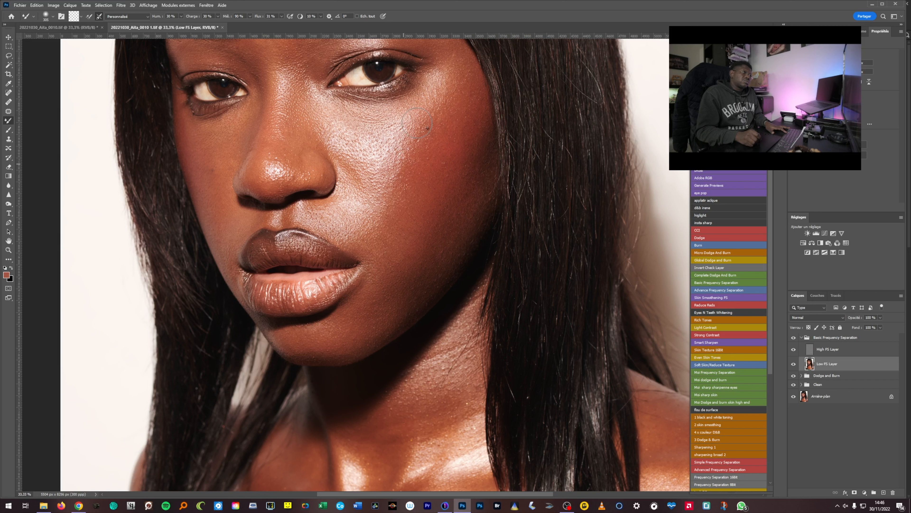
- Continue smoothing the Low FS Layer around the lower cheeks and beside the nose, and blend the chest with a larger Mixer Brush
mouse_move(375, 208)
mouse_down()
mouse_move(368, 230)
mouse_move(384, 226)
mouse_move(324, 213)
mouse_up()
alt+click(326, 202)
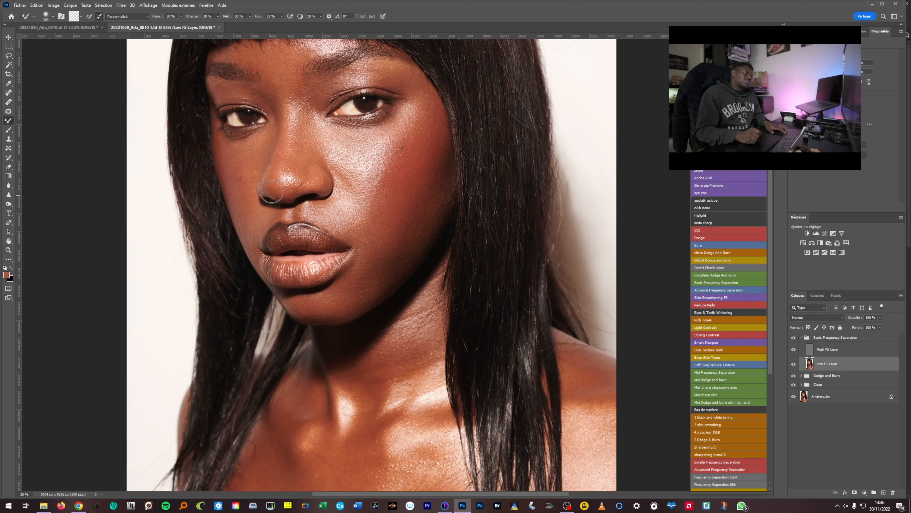
drag(242, 201, 237, 200)
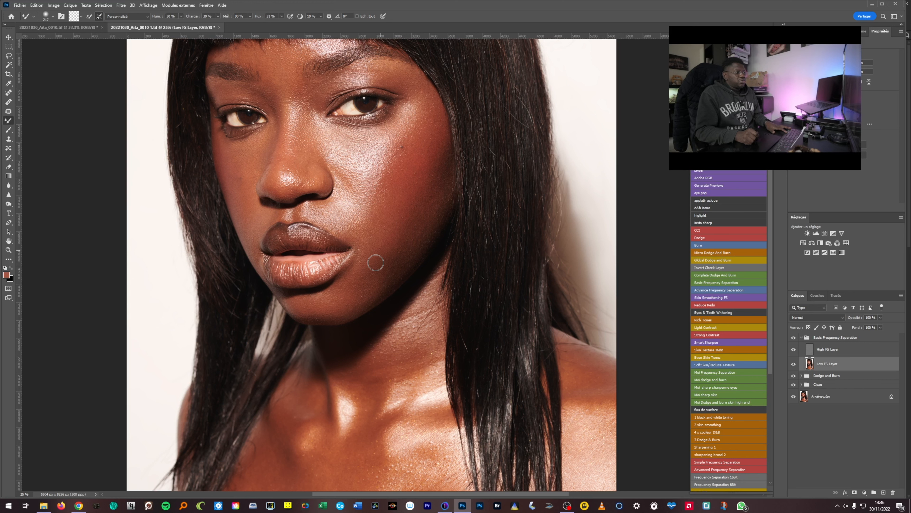
scroll(375, 261, down, 1)
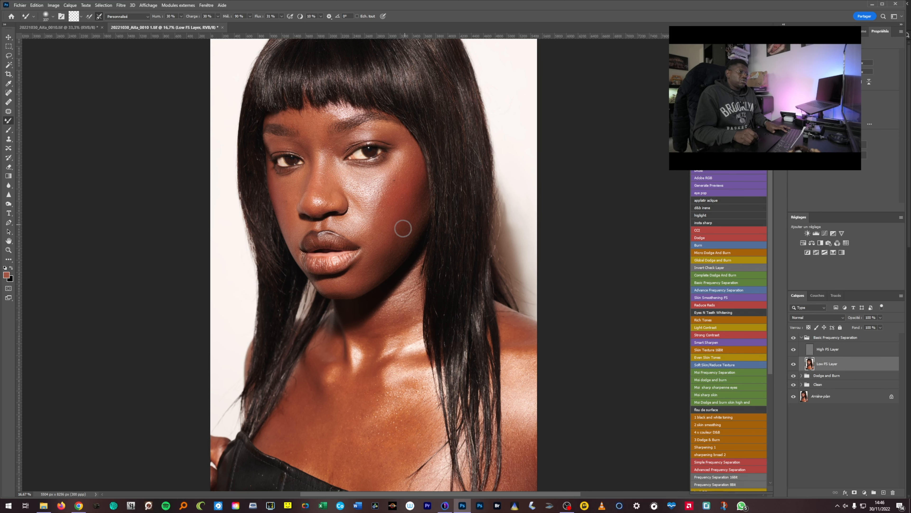
key(ctrl+minus)
drag(378, 402, 387, 402)
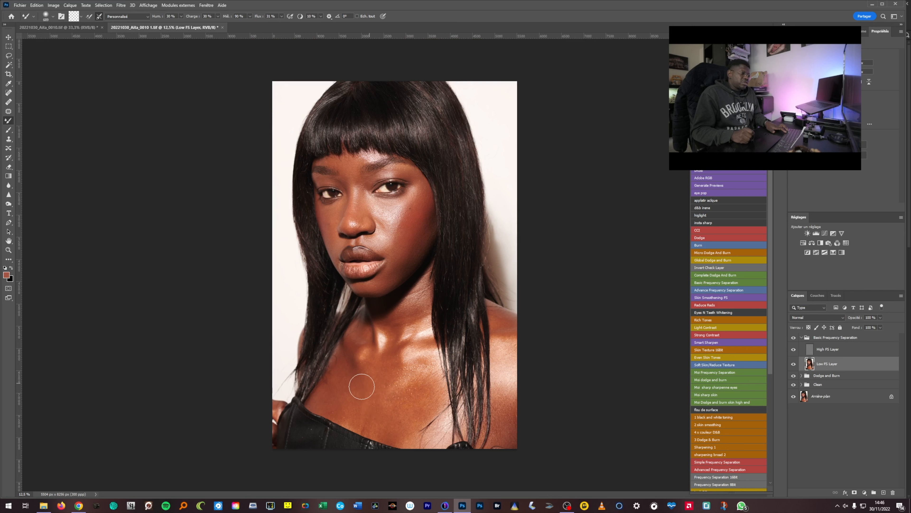
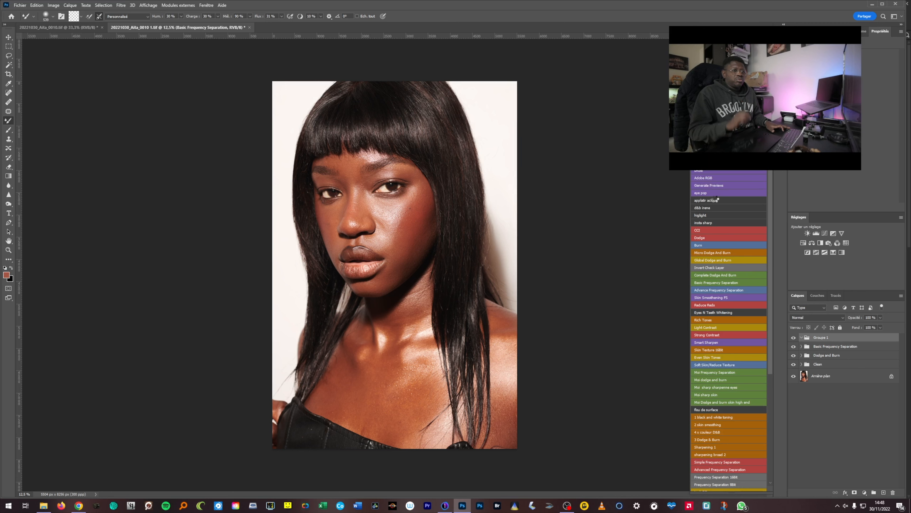
- Create the eye pop layer group, select the Noir et blanc 1 mask and set the Brush tool's flow to 100%
click(498, 134)
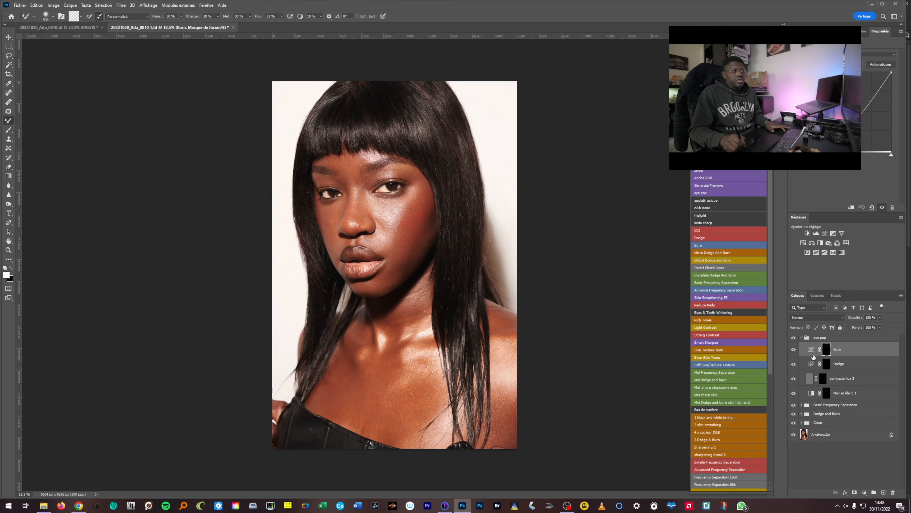
click(8, 132)
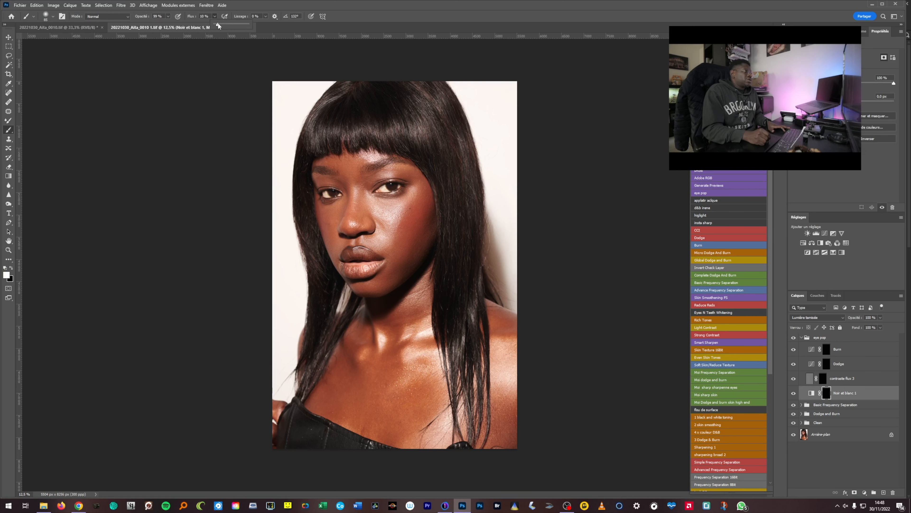
click(169, 18)
click(328, 25)
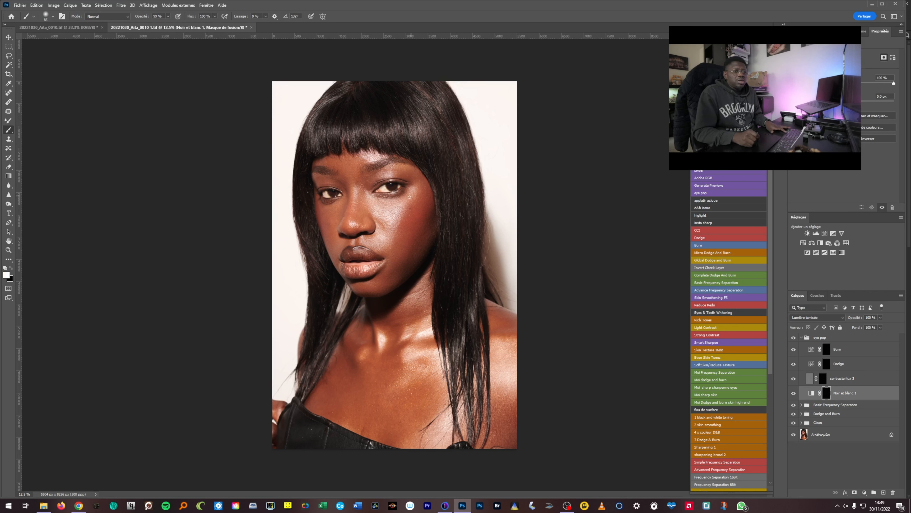
- Resize the brush to fit the iris and paint both irises white on the Noir et blanc 1 mask
scroll(405, 203, up, 4)
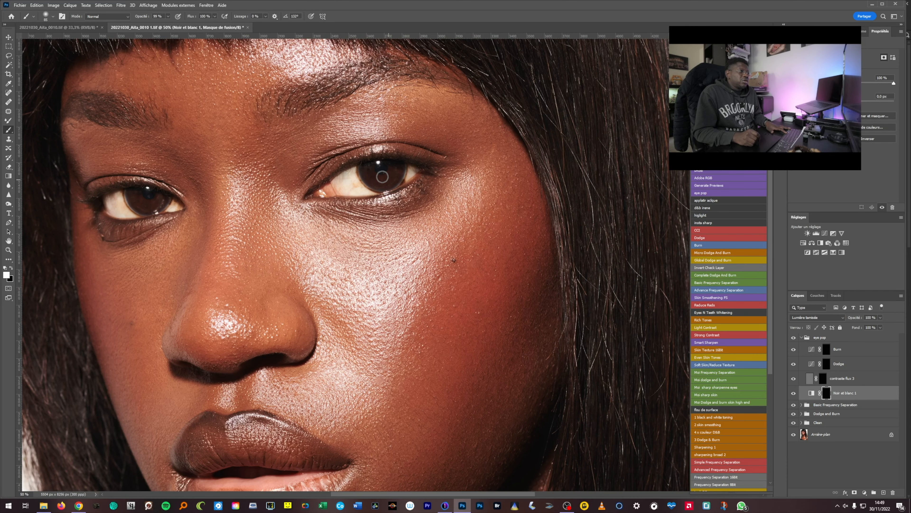
alt+right_click(375, 177)
mouse_move(375, 177)
mouse_down()
mouse_move(400, 166)
mouse_move(378, 181)
mouse_up()
drag(161, 199, 134, 201)
- Set the Noir et blanc 1 reds and yellows to 300 and greens to 2, raise cyans and blues, and compare the layer off and on
click(812, 392)
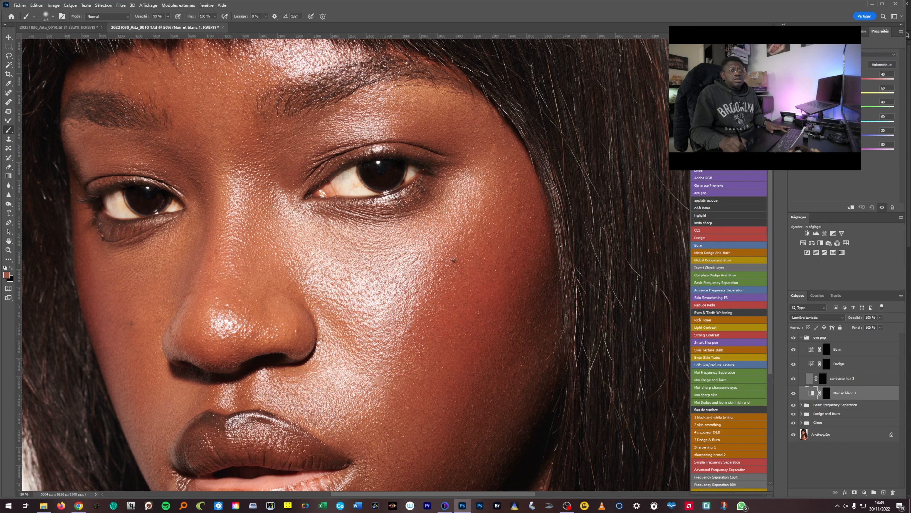
drag(878, 82, 895, 81)
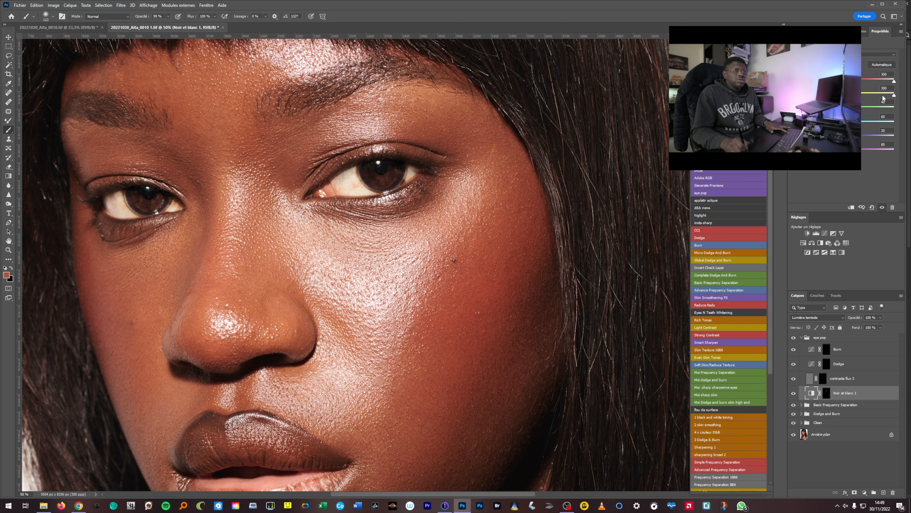
drag(873, 108, 866, 109)
drag(845, 123, 852, 123)
click(794, 393)
click(793, 393)
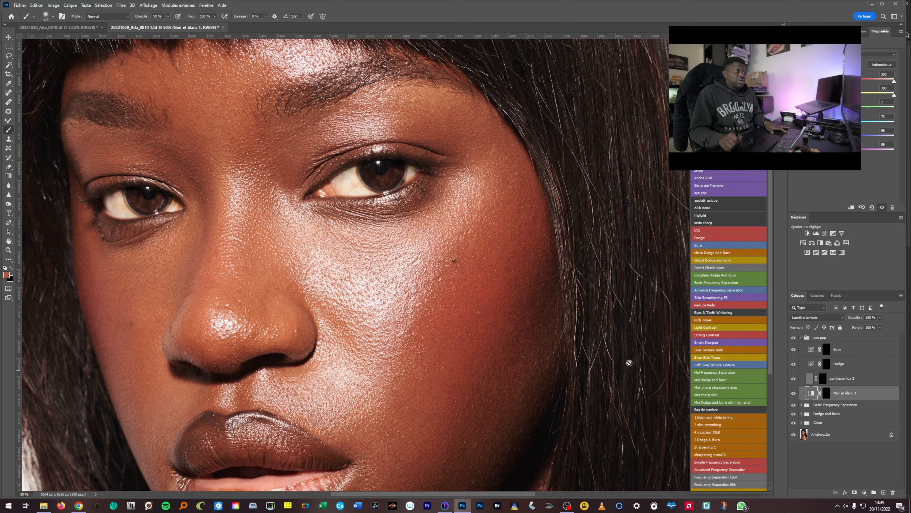
- Try a lower opacity on the Noir et blanc 1 layer and compare the eyes with the layer off and on
key(ctrl+minus)
key(ctrl+minus)
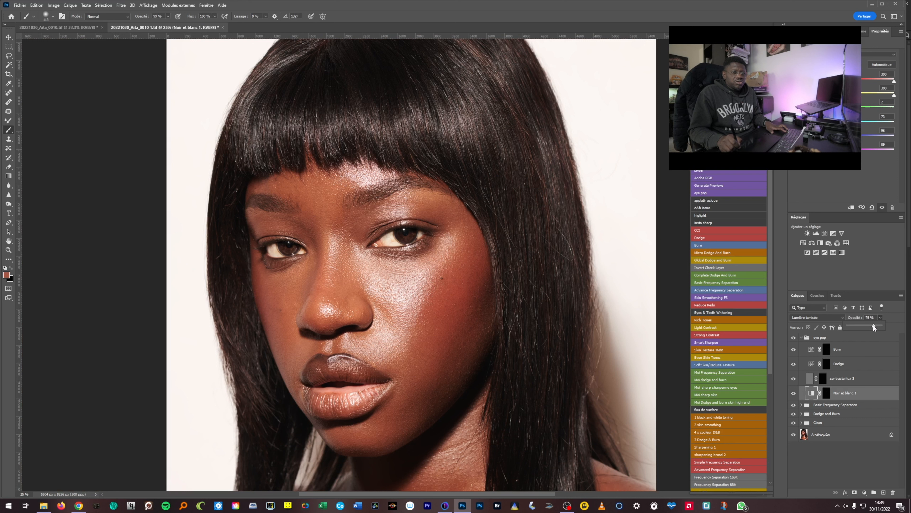
drag(863, 327, 870, 327)
click(793, 394)
click(794, 394)
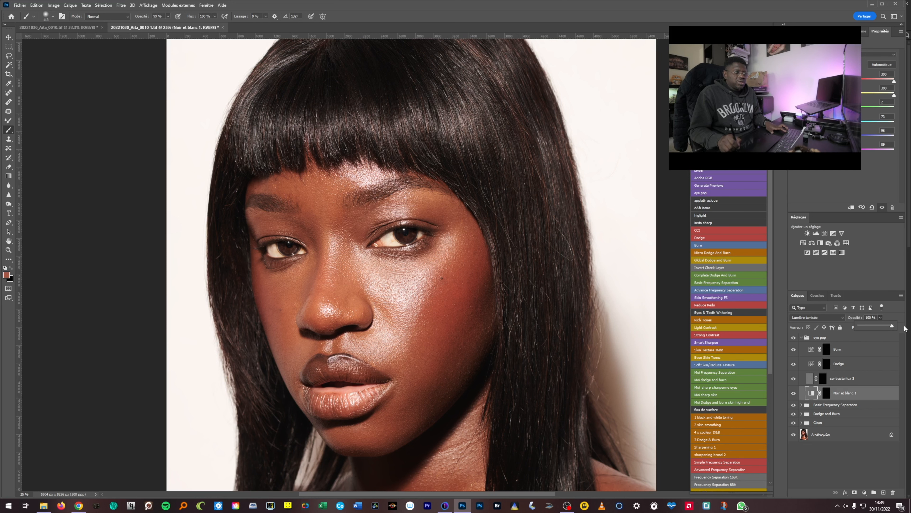
scroll(538, 341, down, 3)
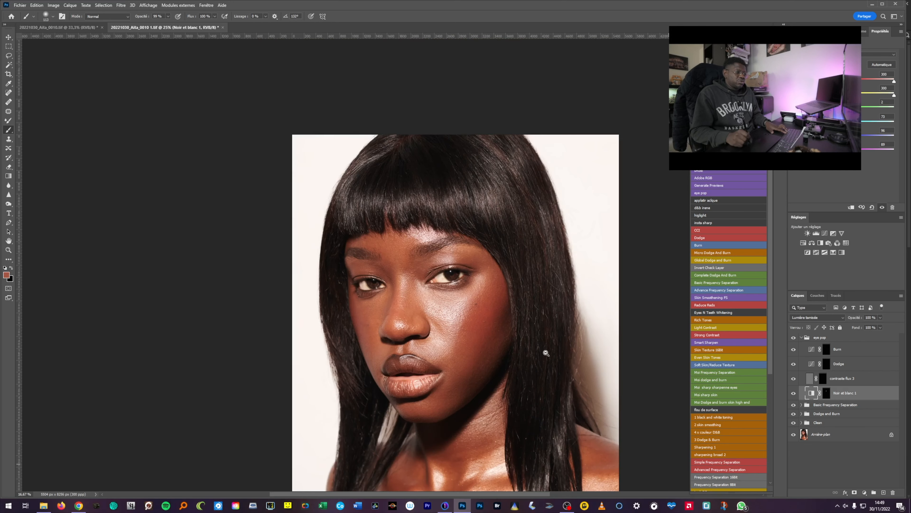
- Compare the portrait with the Noir et blanc 1 layer off and on, both in full and closer on the face
click(794, 393)
click(793, 393)
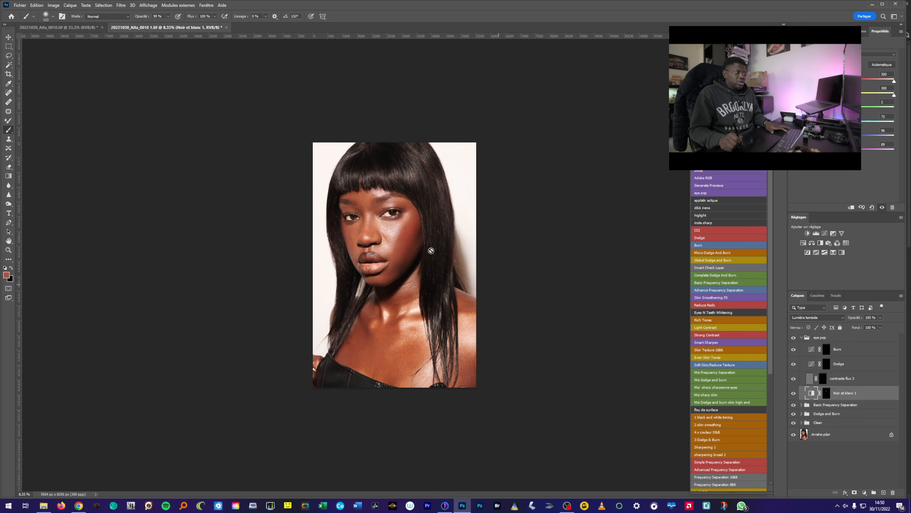
scroll(375, 238, up, 3)
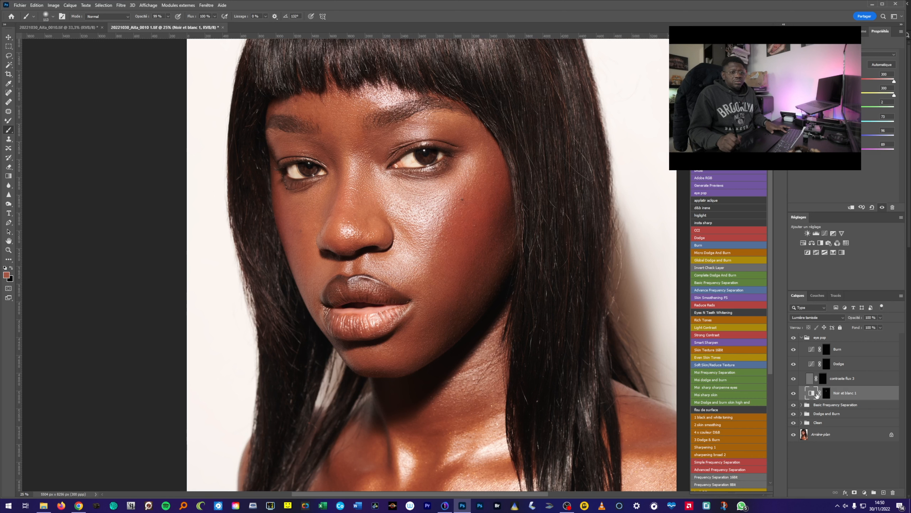
- Paint both irises white on the contraste flux 3 mask and compare the eyes with that layer off and on
click(823, 380)
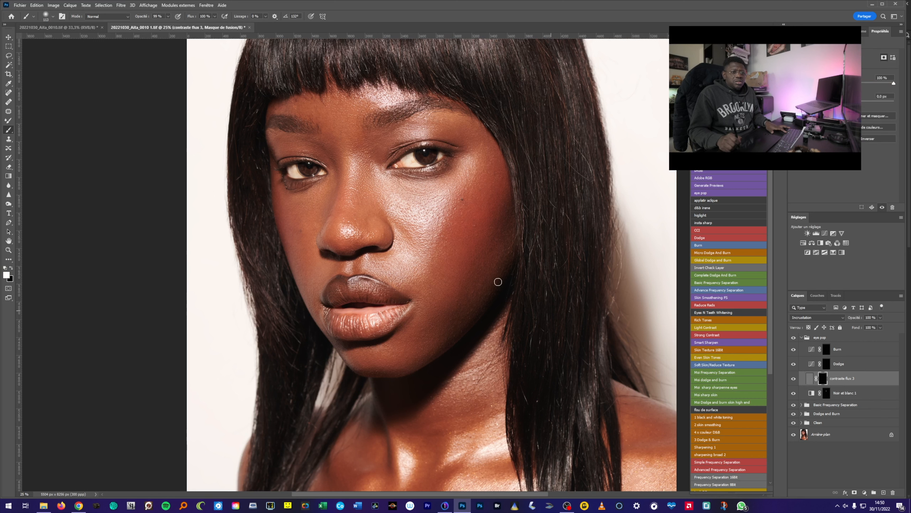
ctrl+click(425, 157)
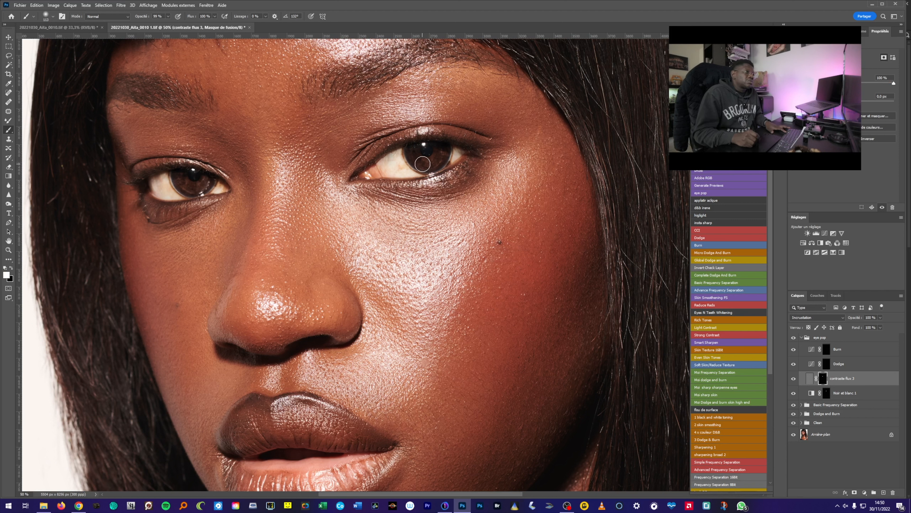
click(794, 379)
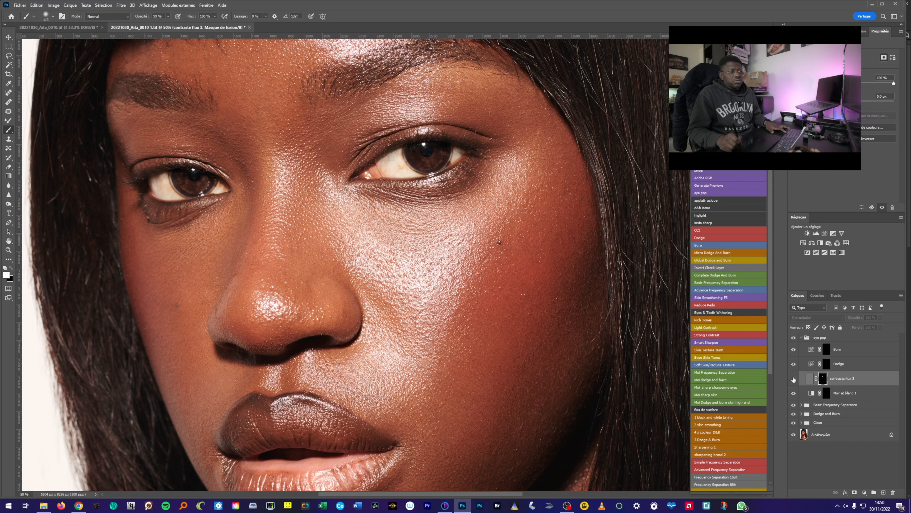
click(794, 378)
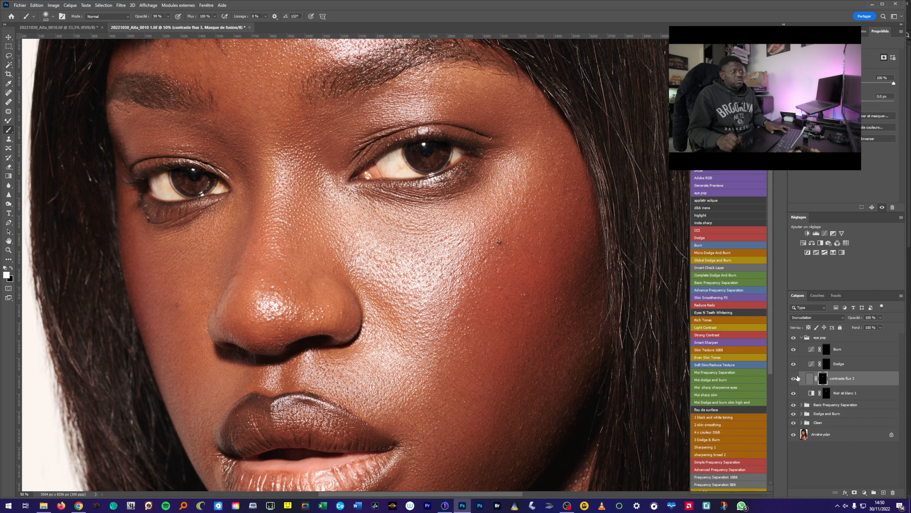
- Select the mask of the Dodge layer in the eye pop group and set the brush flow to 1%
click(803, 338)
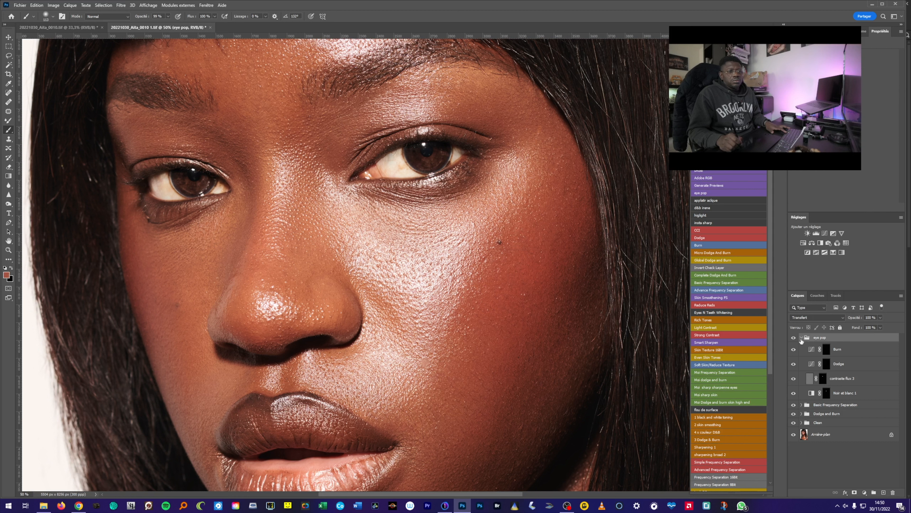
click(803, 339)
click(803, 338)
click(827, 363)
click(204, 16)
text(1)
key(Return)
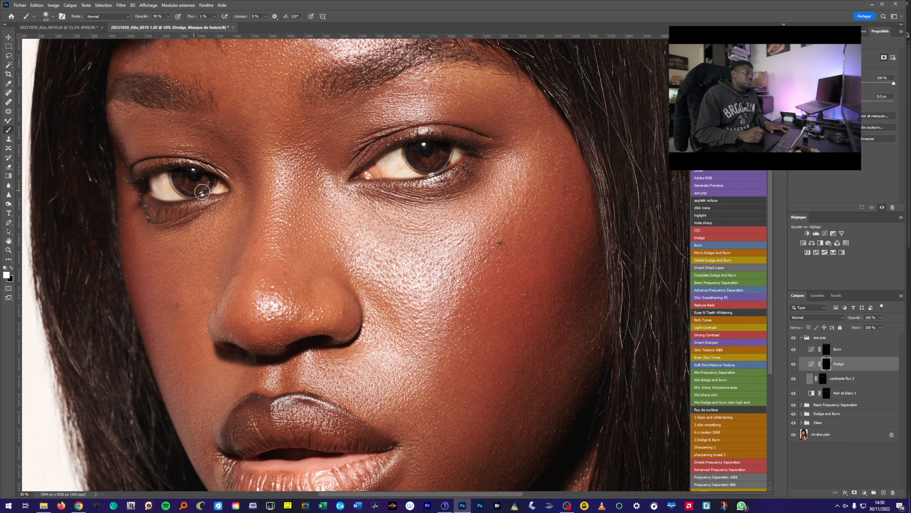
scroll(342, 237, down, 5)
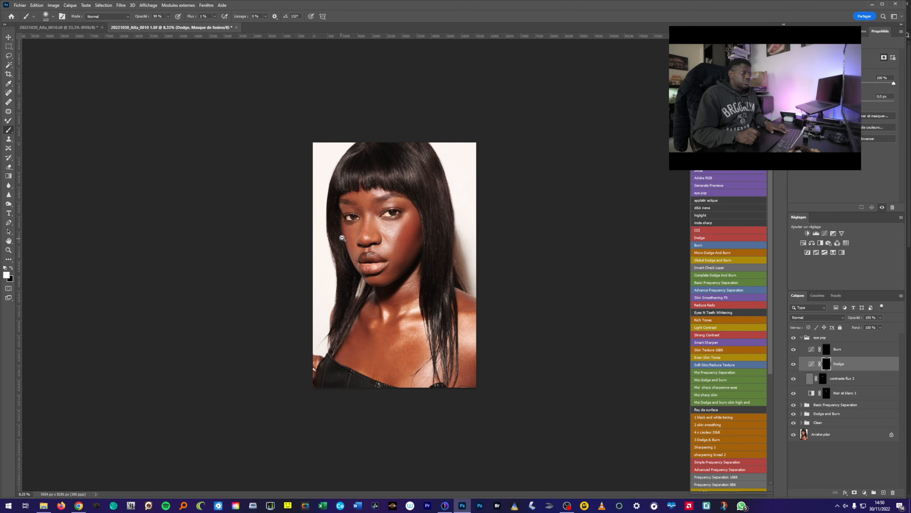
- Lower the Noir et blanc 1 layer's opacity to 84% and collapse the eye pop group
click(800, 338)
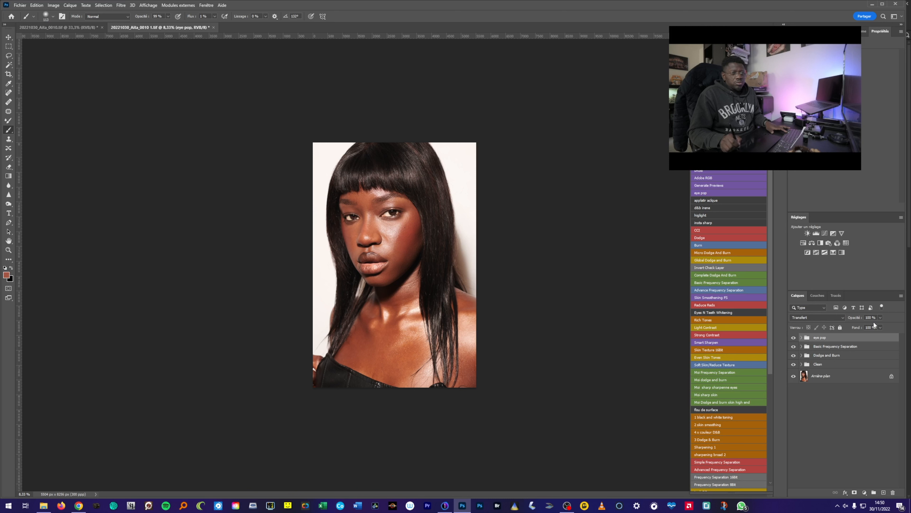
click(802, 338)
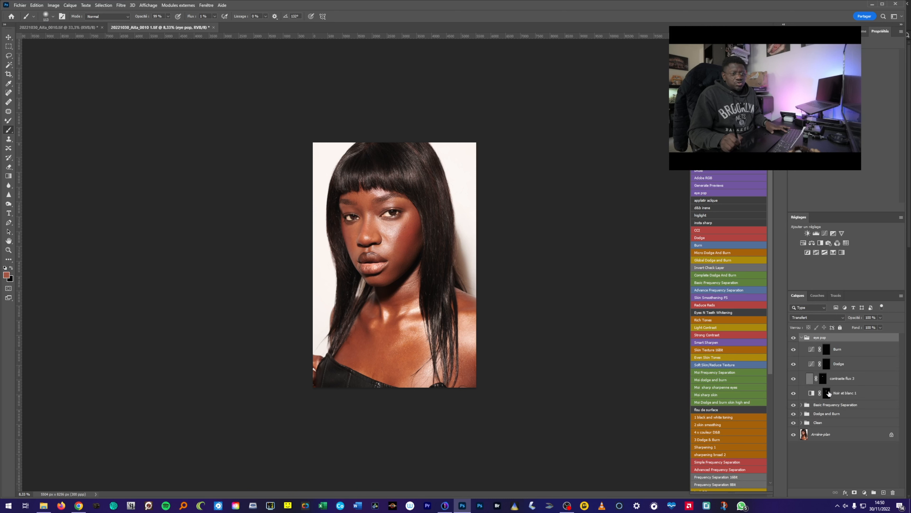
click(826, 392)
drag(881, 324, 875, 327)
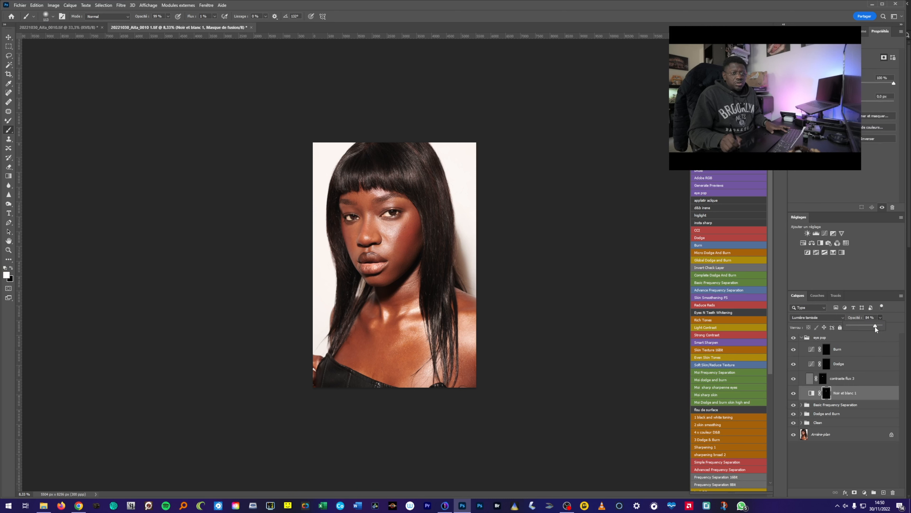
click(853, 376)
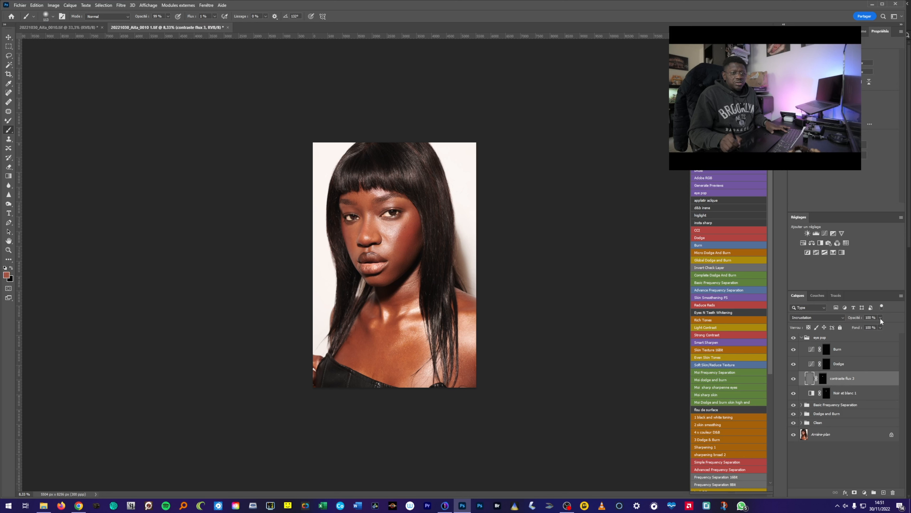
click(801, 338)
- Save the document and compare the retouched portrait with the original Arrière-plan layer shown alone
key(ctrl+s)
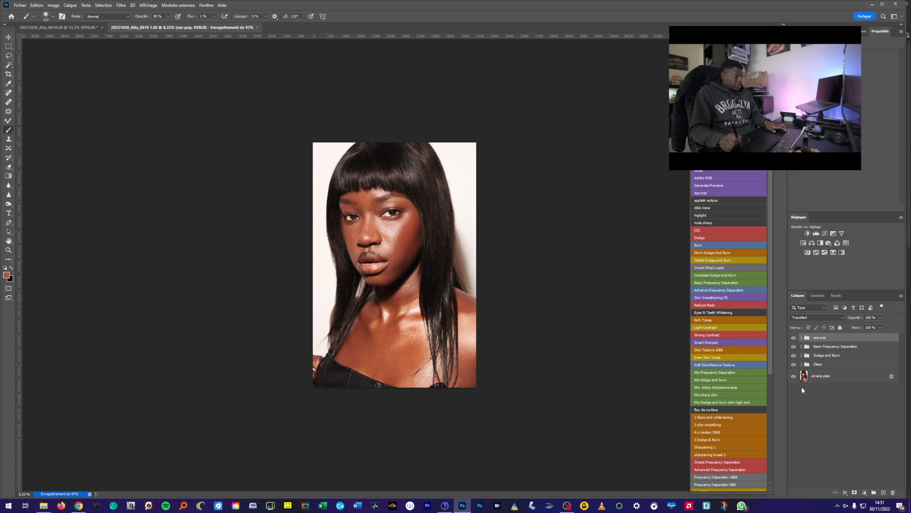
alt+click(794, 376)
alt+click(793, 376)
alt+click(794, 376)
alt+click(793, 376)
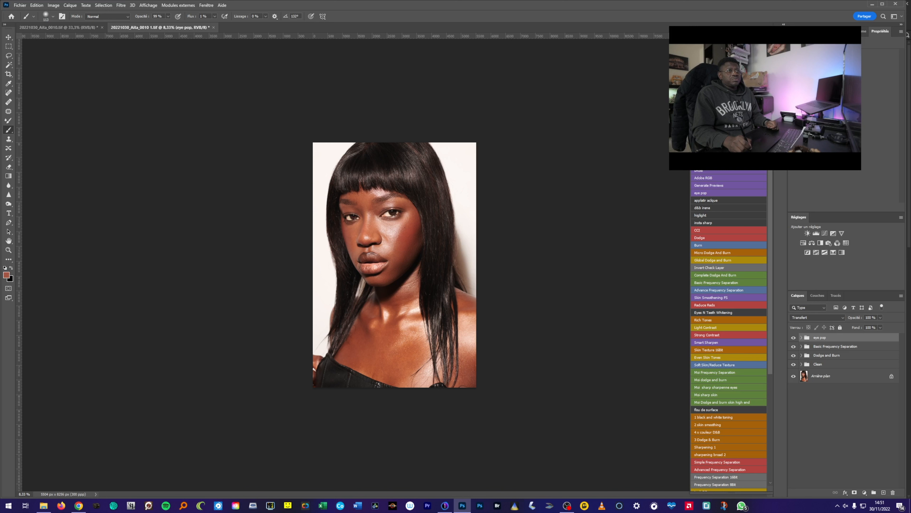
- Try an Infinite Color grade on the portrait, generate several variations and expand the resulting layer group
click(781, 125)
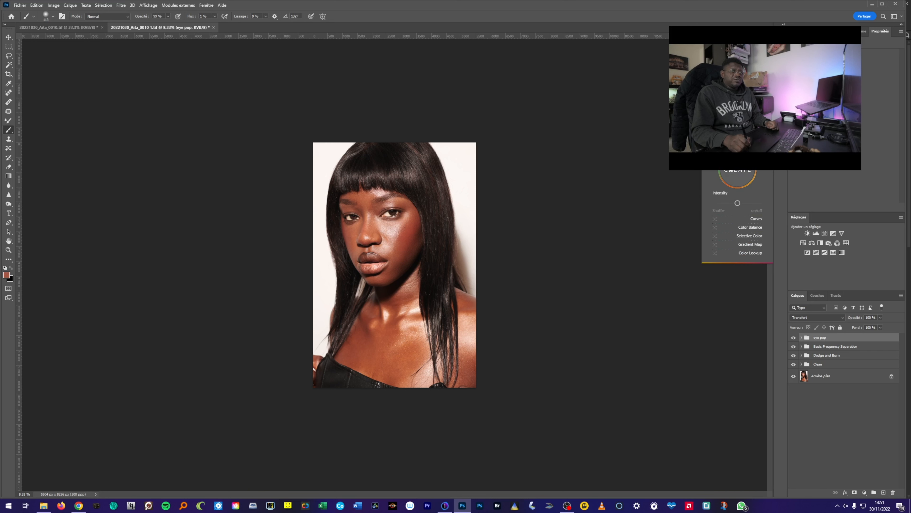
click(737, 170)
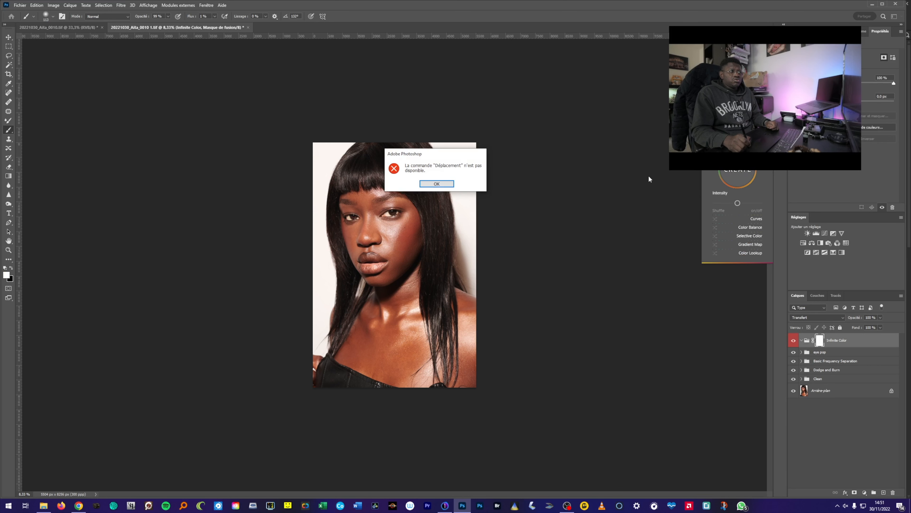
click(739, 174)
click(740, 171)
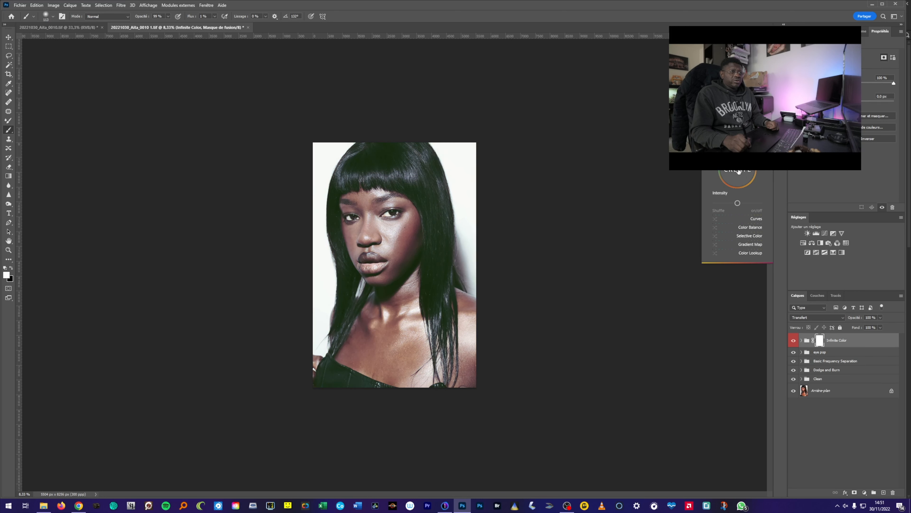
click(739, 171)
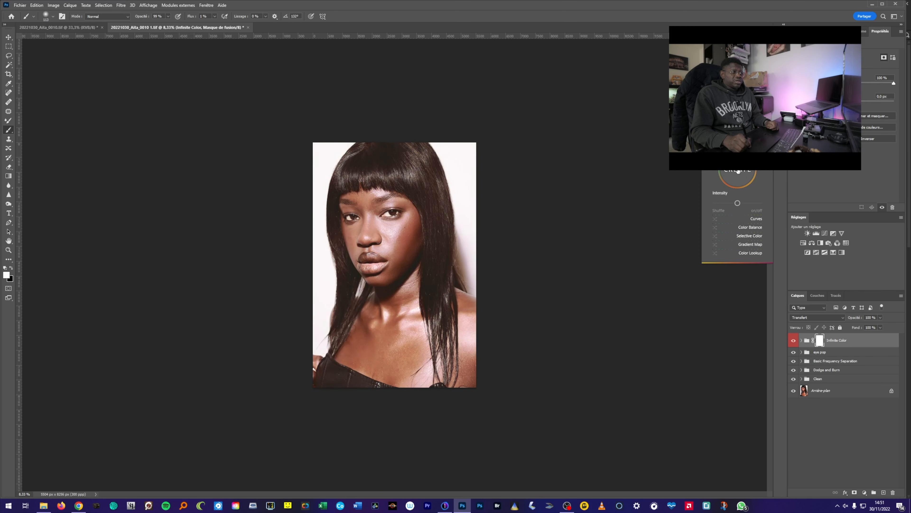
click(739, 171)
click(807, 340)
click(802, 341)
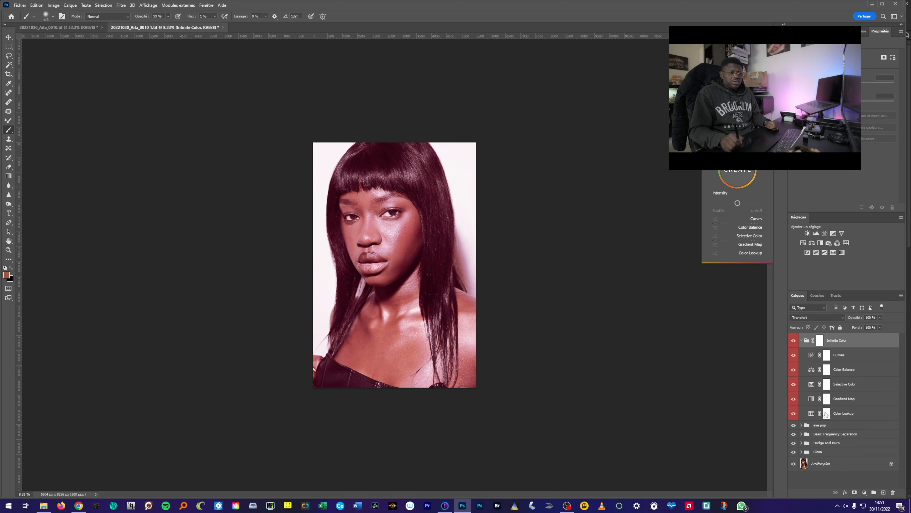
- Generate many more Infinite Color variations to compare different grades, and delete the Infinite Color group
click(734, 171)
click(735, 171)
click(734, 171)
click(737, 172)
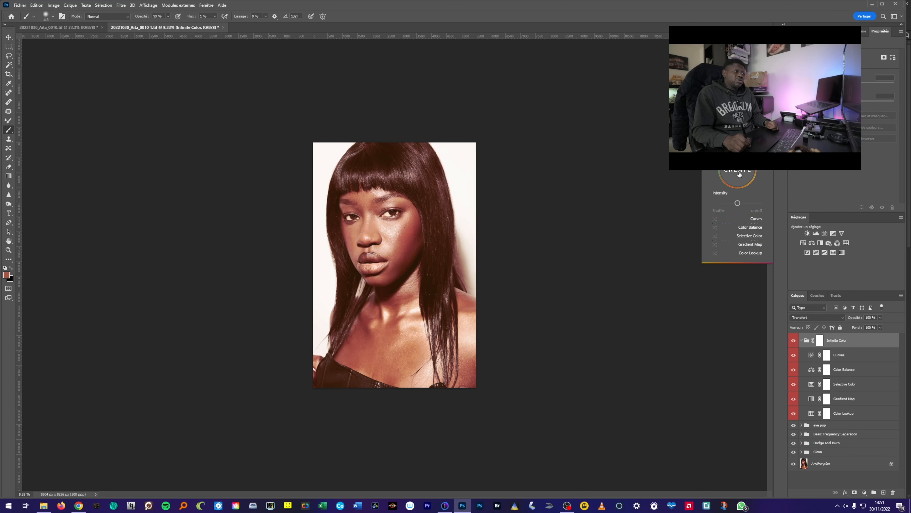
click(740, 173)
click(741, 174)
click(740, 172)
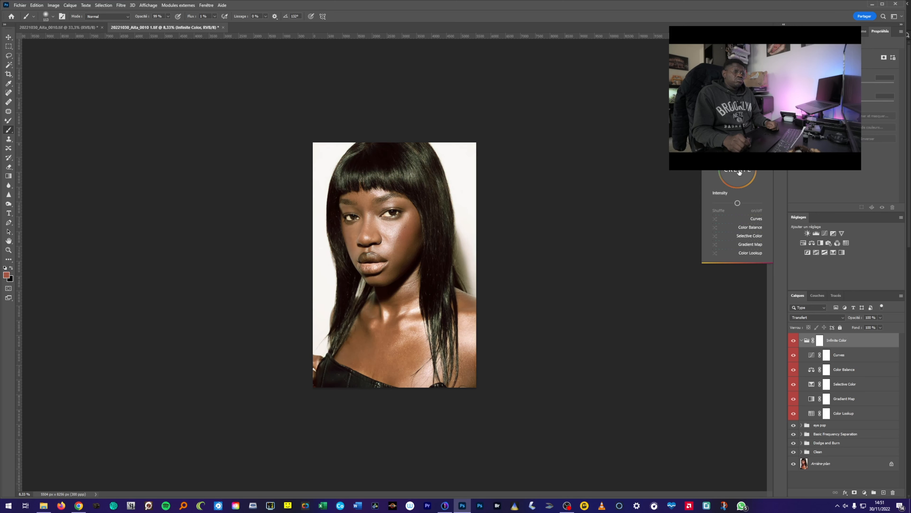
click(740, 173)
click(739, 173)
click(740, 172)
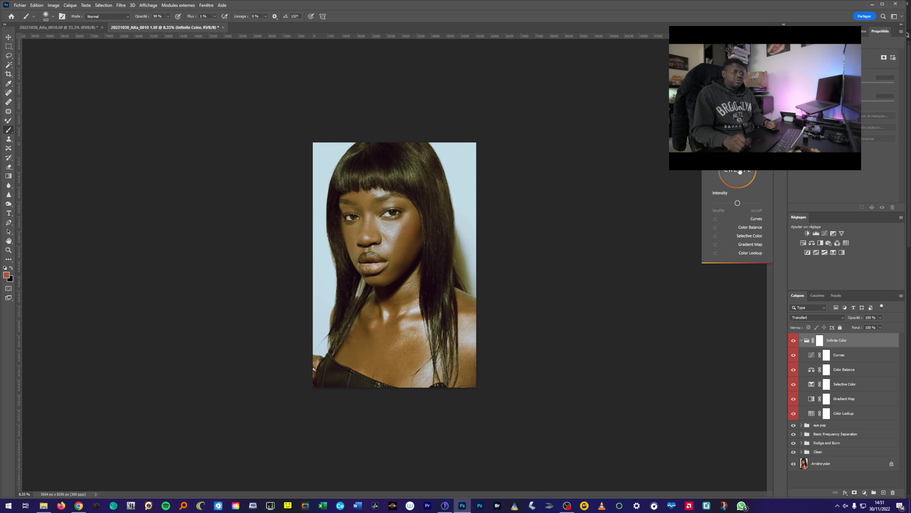
click(740, 172)
click(739, 173)
click(739, 172)
click(740, 173)
click(741, 172)
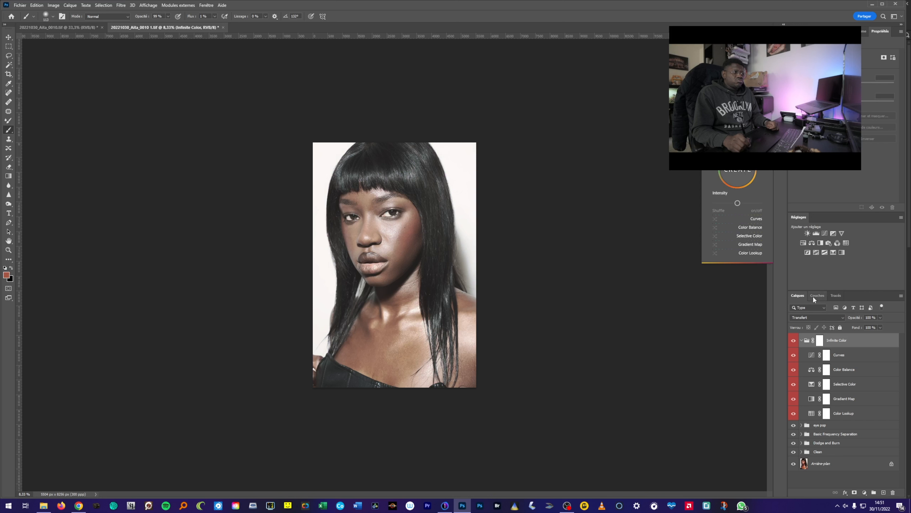
drag(868, 343, 893, 493)
click(865, 492)
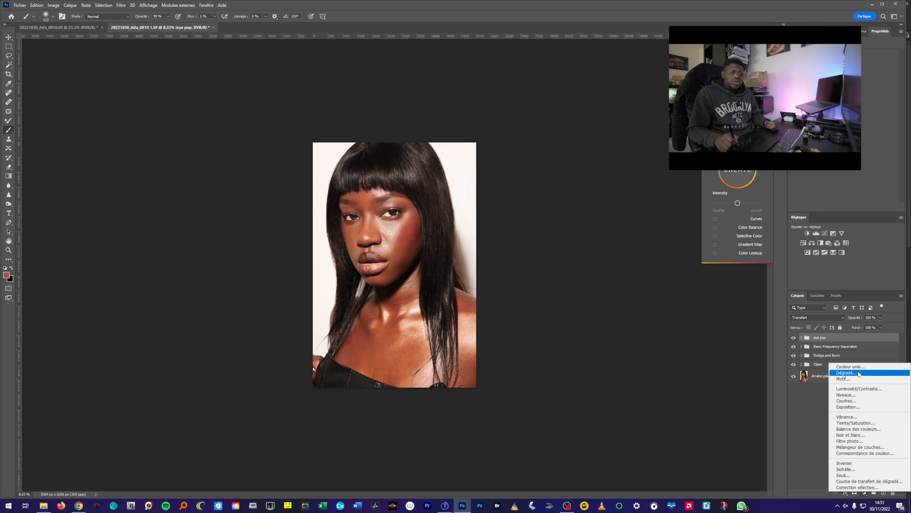
click(858, 395)
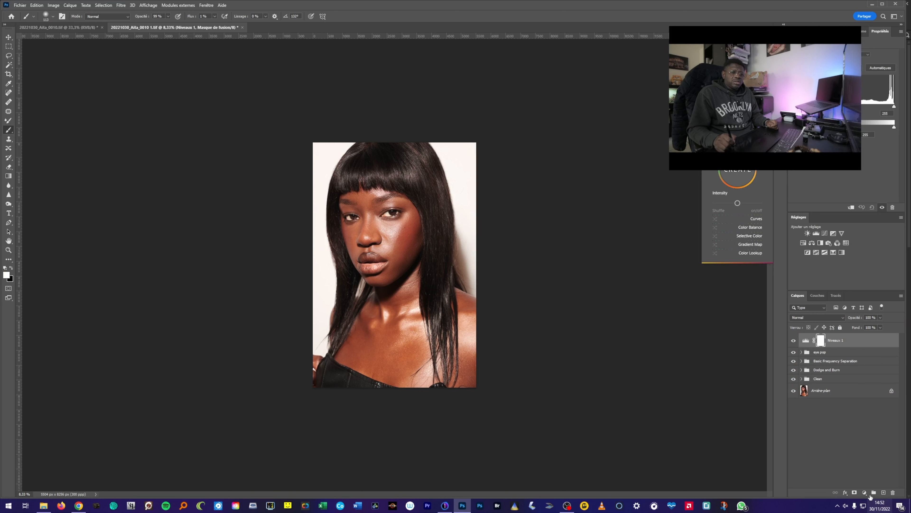
key(ctrl+z)
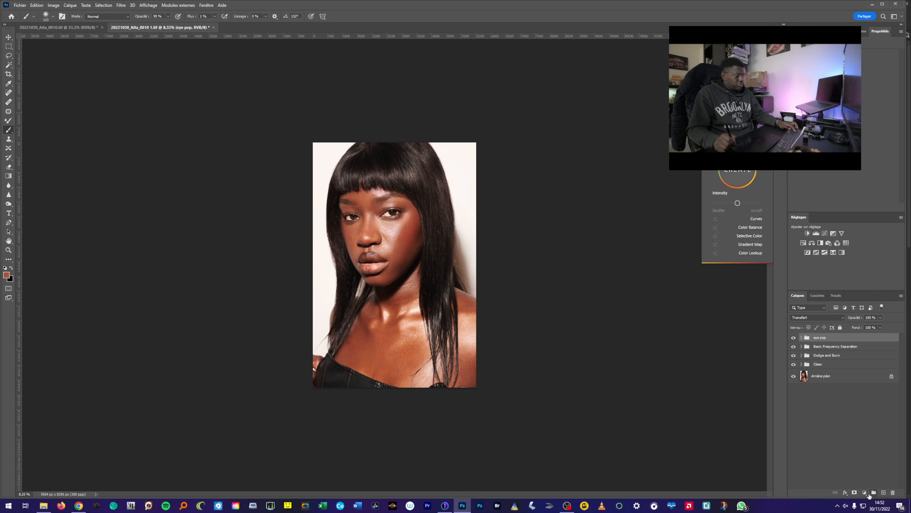
- Try a color grade with a Courbes adjustment layer, bending its red and green channel curves, and delete the layer
click(864, 493)
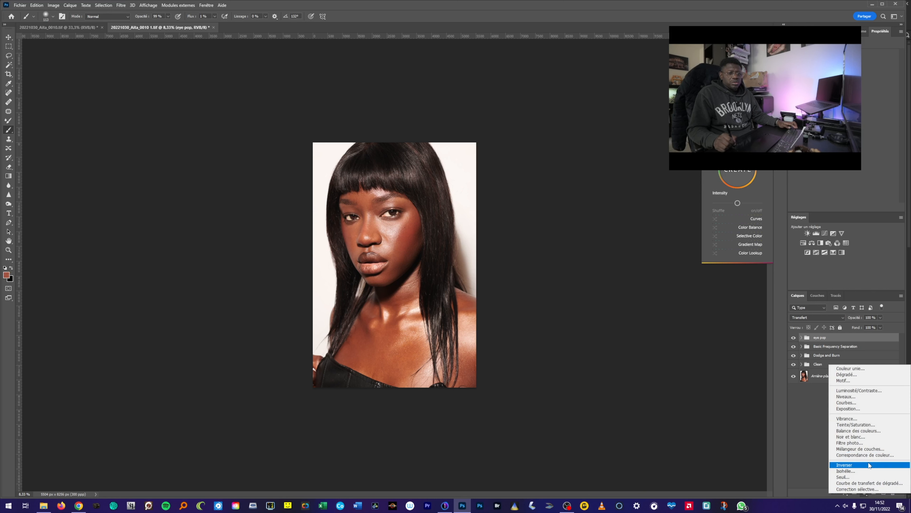
click(856, 403)
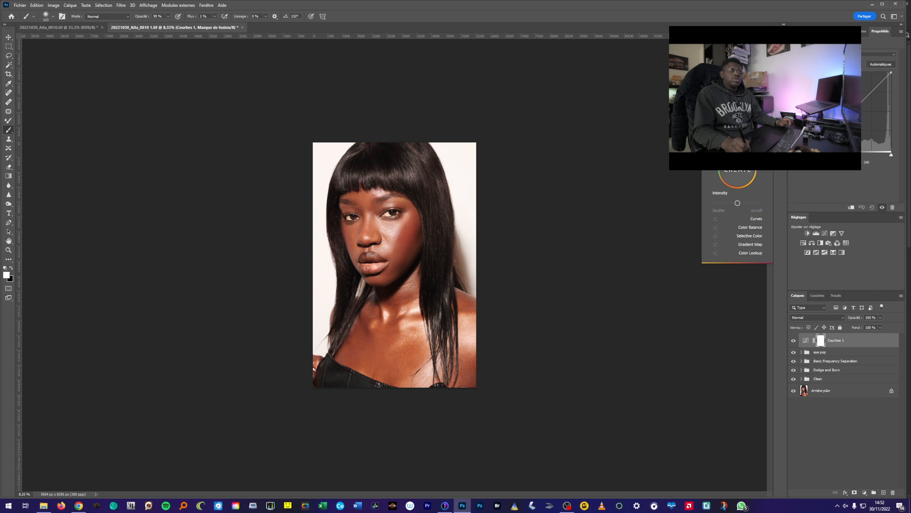
click(836, 76)
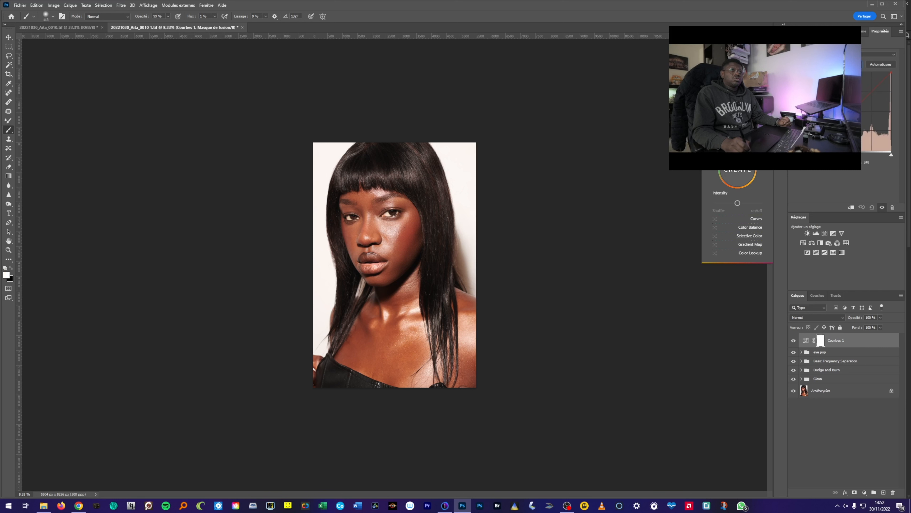
click(872, 91)
drag(872, 91, 871, 87)
click(838, 81)
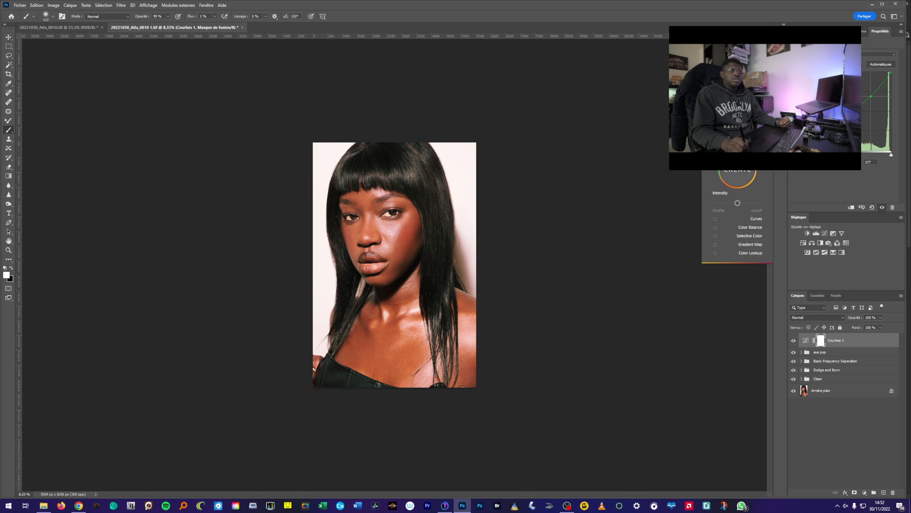
drag(849, 351, 893, 492)
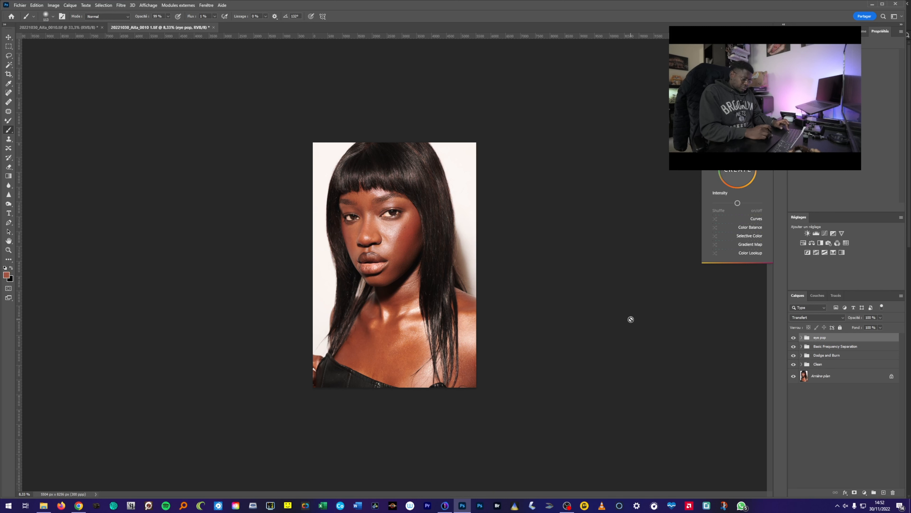
- Stamp the visible layers into a new top layer, hiding the four groups below to compare with the original, and save the document
key(ctrl+alt+shift+e)
drag(793, 352, 794, 380)
click(793, 340)
click(794, 340)
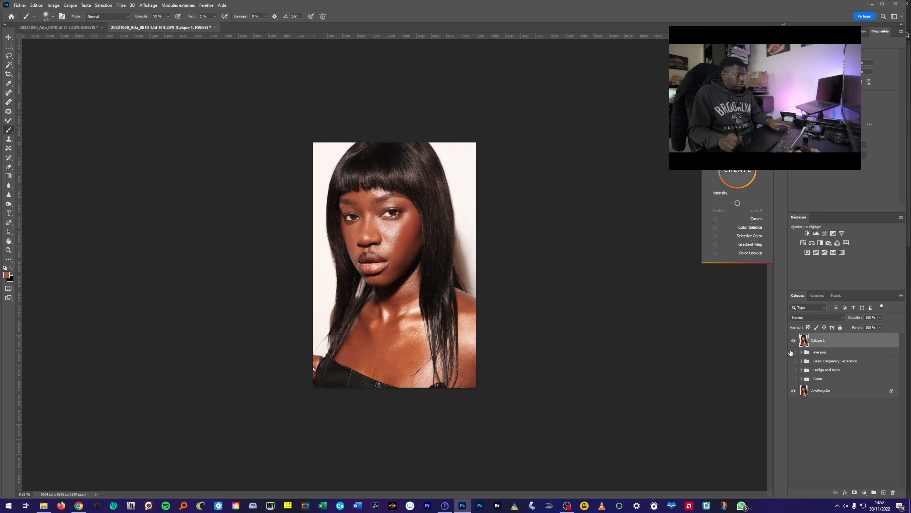
key(ctrl+s)
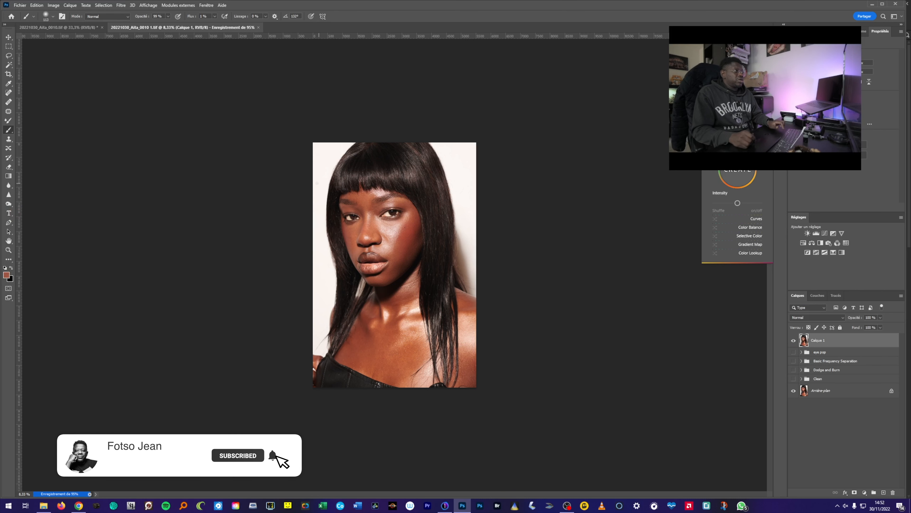